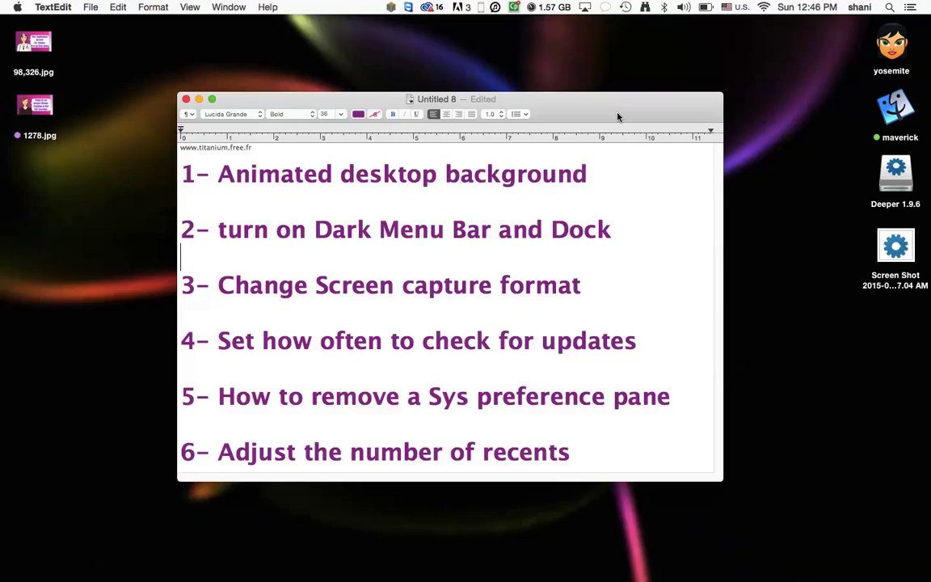
Step: Reposition the TextEdit document to reveal the animated wallpaper, ending with all six items visible
{"action": "left_click_drag", "start_coordinate": [620, 117], "coordinate": [532, 453]}
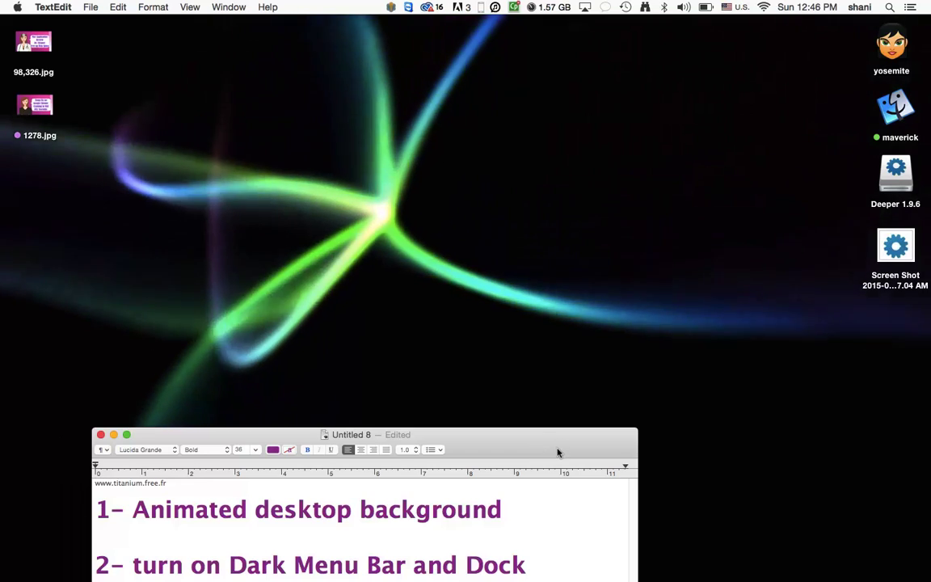
{"action": "left_click_drag", "start_coordinate": [538, 434], "coordinate": [679, 204]}
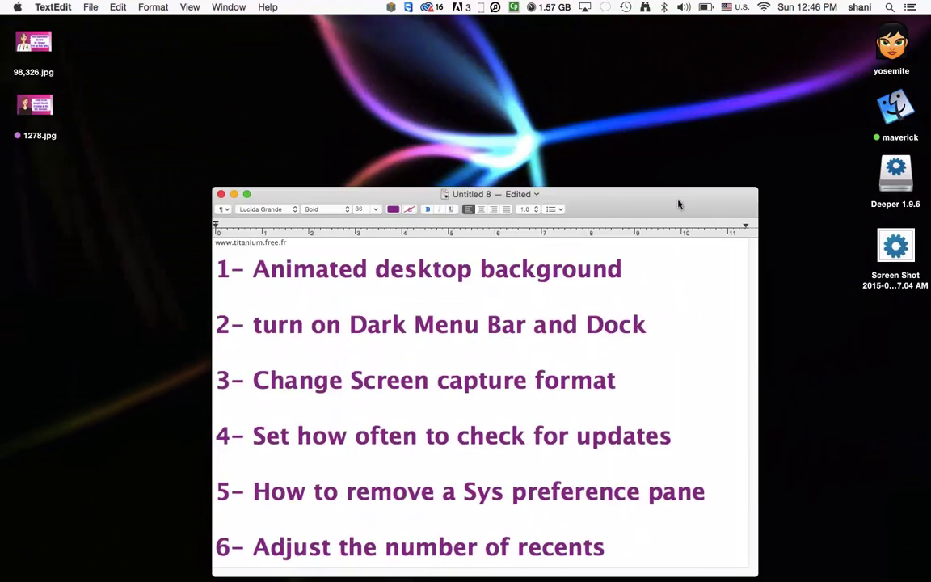
{"action": "left_click", "coordinate": [634, 261]}
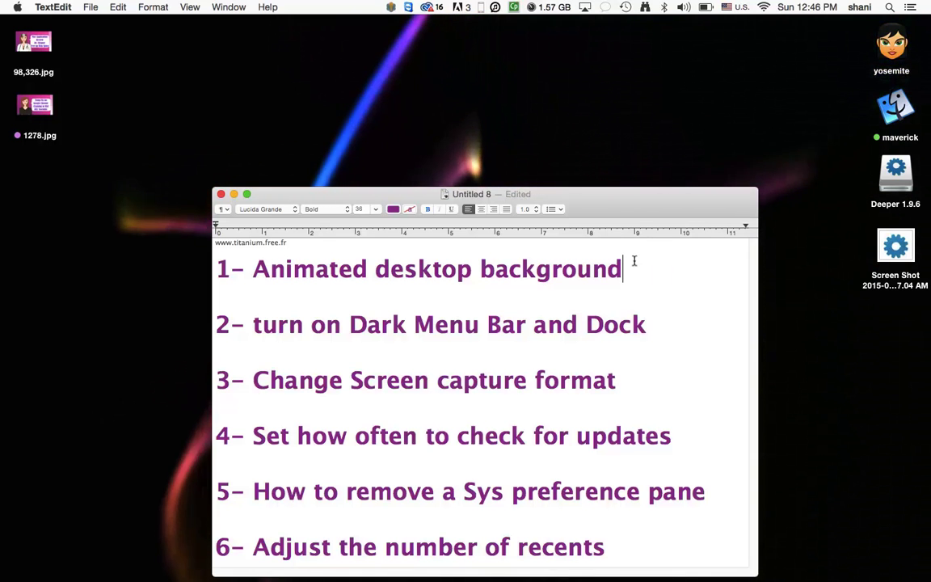
{"action": "left_click_drag", "start_coordinate": [631, 211], "coordinate": [554, 388]}
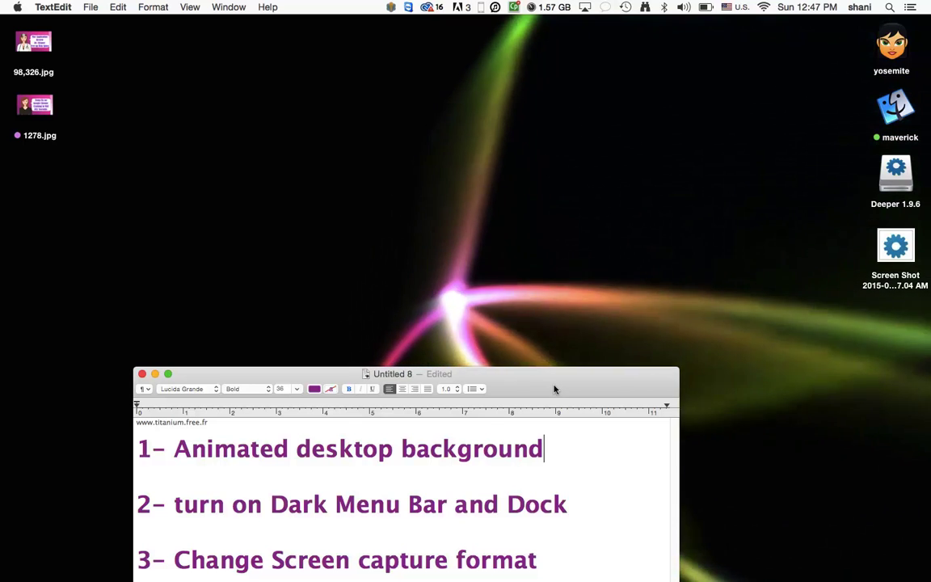
{"action": "left_click_drag", "start_coordinate": [554, 389], "coordinate": [559, 368]}
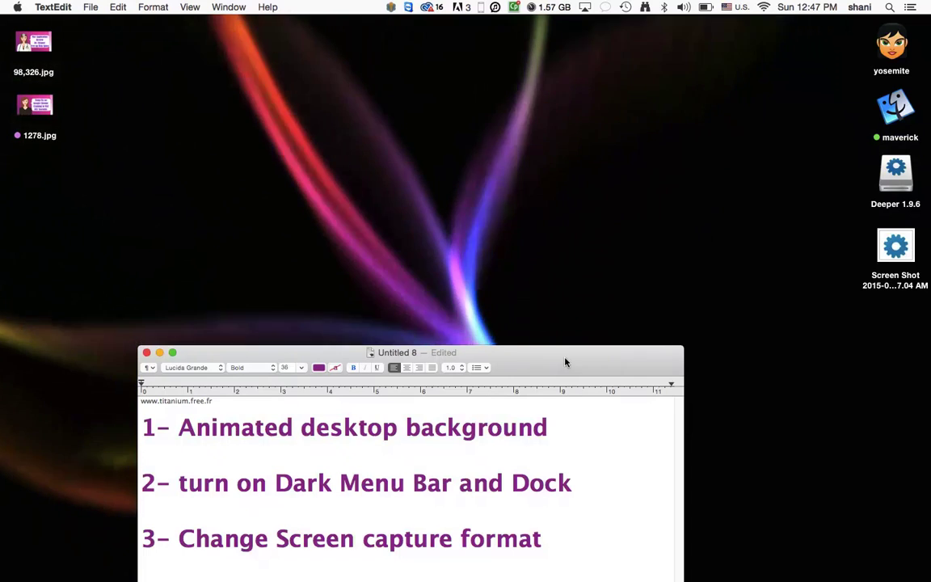
{"action": "left_click_drag", "start_coordinate": [558, 369], "coordinate": [623, 122]}
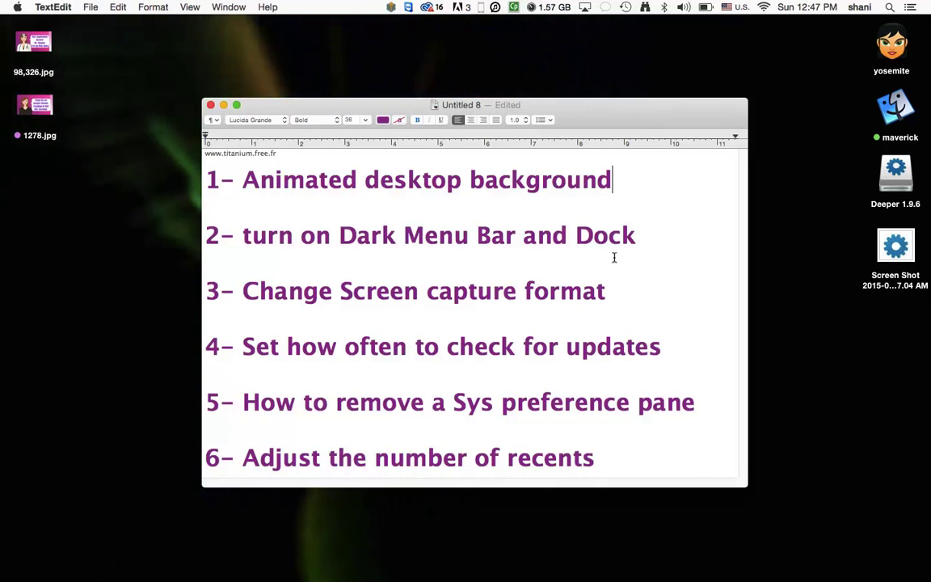
Step: In System Preferences' General pane, turn on 'Use dark menu bar and Dock' and close the window
{"action": "left_click", "coordinate": [17, 7]}
{"action": "left_click", "coordinate": [50, 40]}
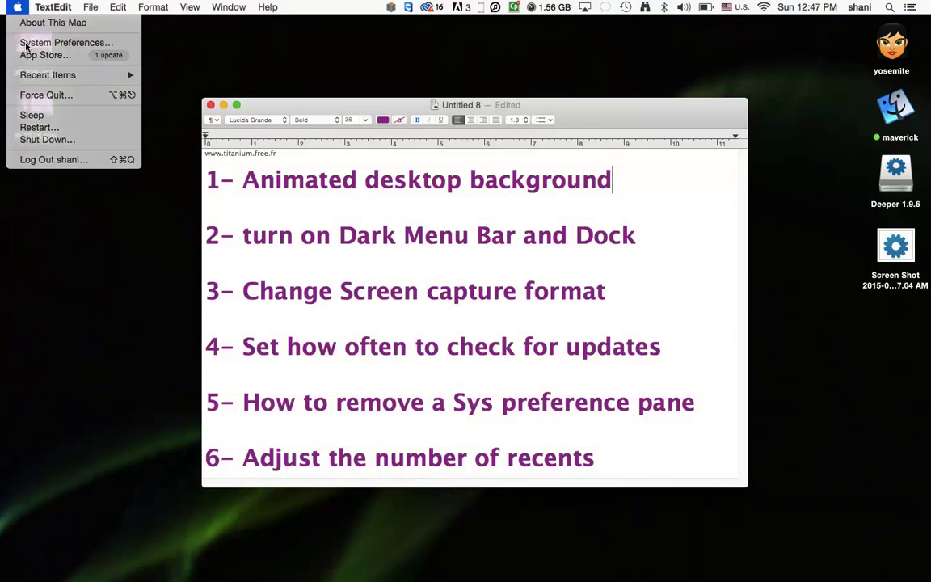
{"action": "left_click", "coordinate": [177, 132]}
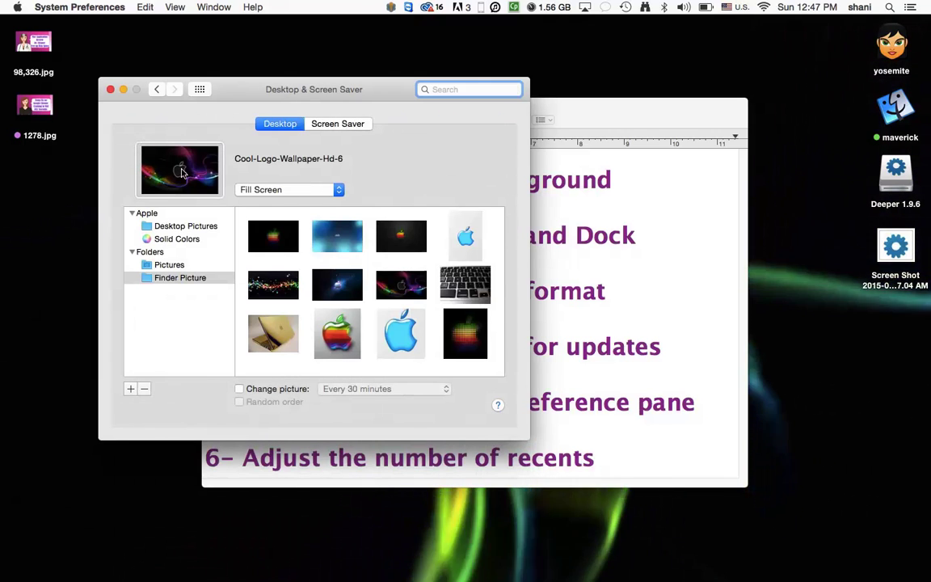
{"action": "left_click", "coordinate": [157, 90]}
{"action": "left_click", "coordinate": [129, 133]}
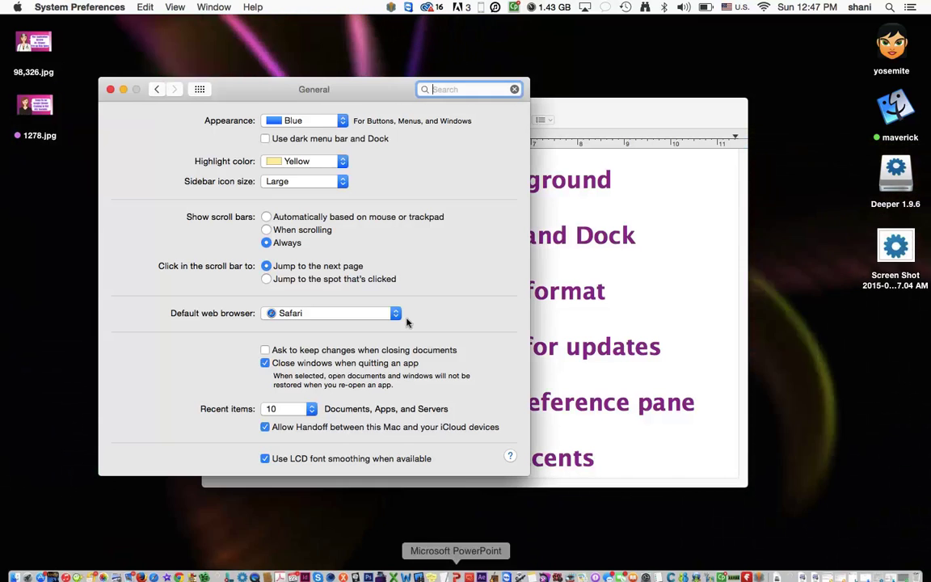
{"action": "left_click", "coordinate": [265, 139]}
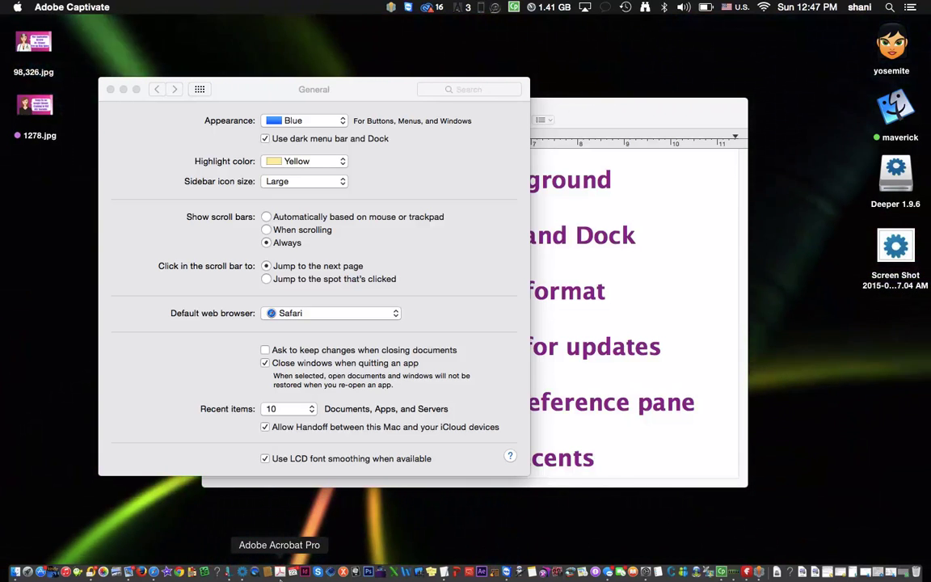
{"action": "left_click", "coordinate": [242, 436]}
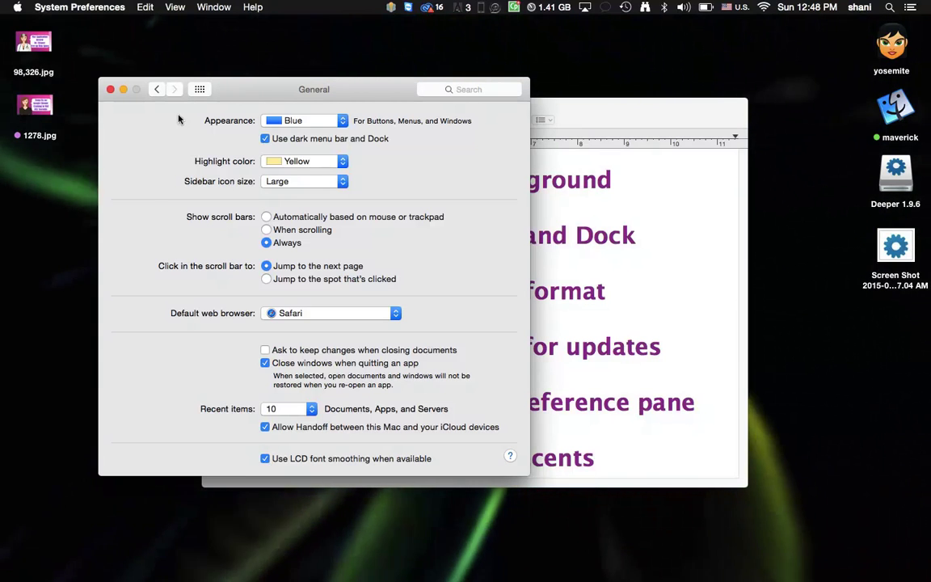
{"action": "left_click", "coordinate": [111, 89]}
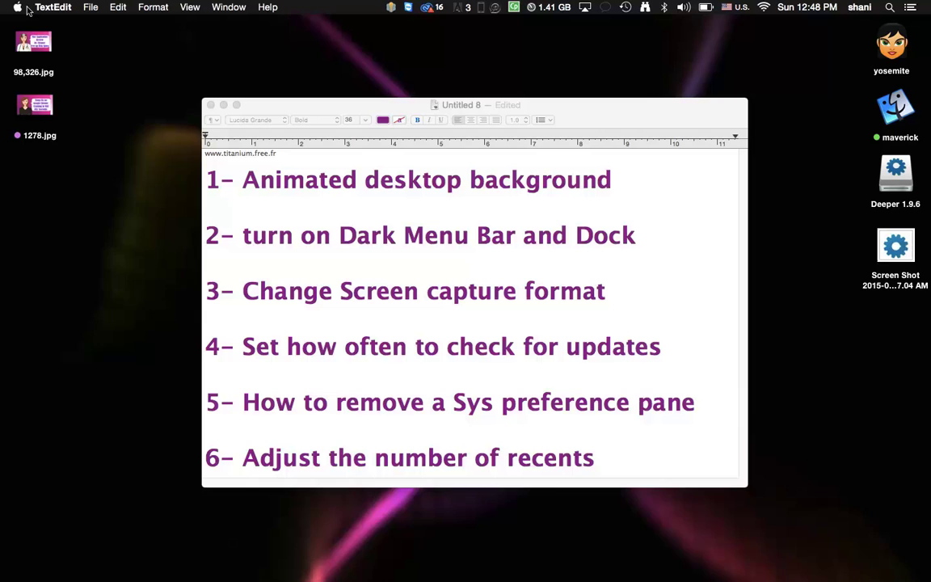
Step: Reopen System Preferences, toggle the dark menu bar and Dock off and back on, then close it
{"action": "left_click", "coordinate": [18, 8]}
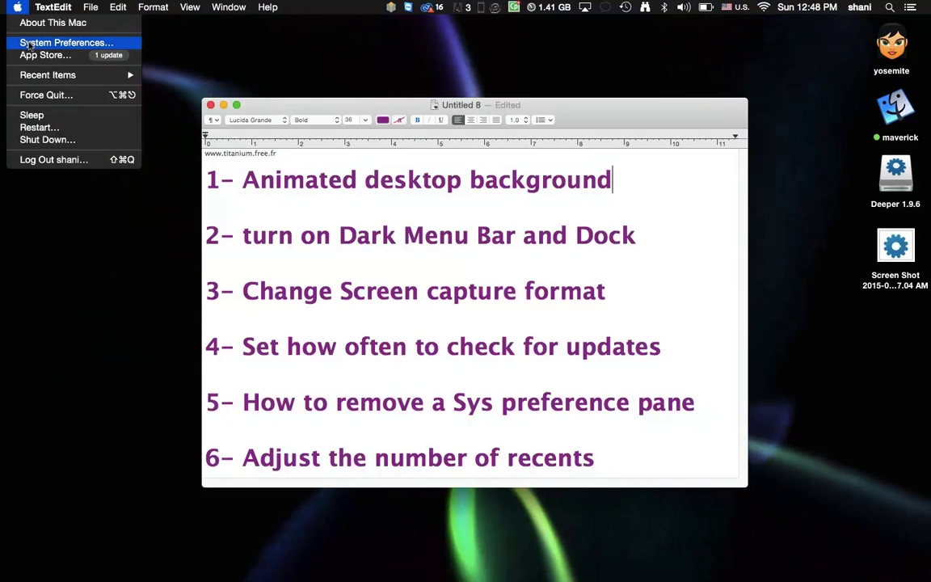
{"action": "left_click", "coordinate": [65, 42]}
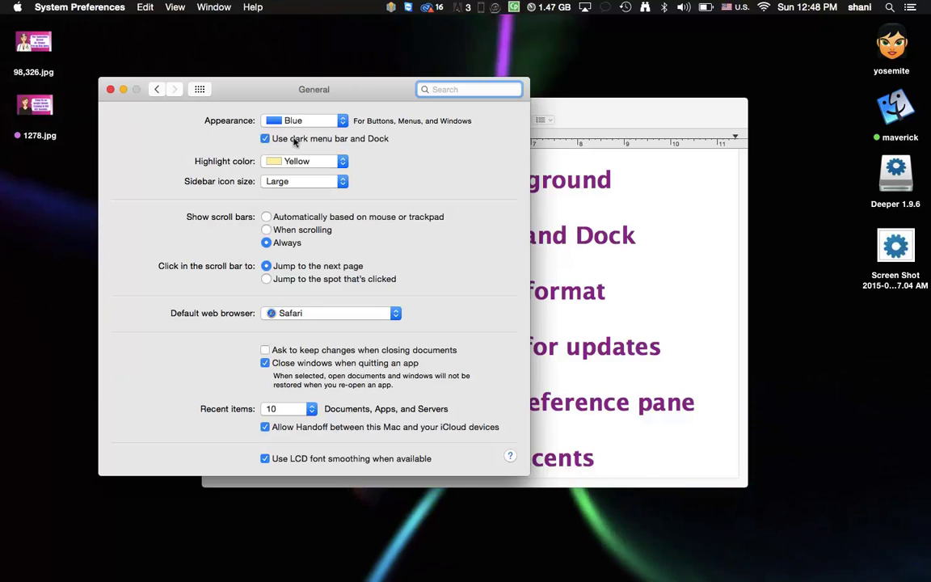
{"action": "left_click", "coordinate": [352, 144]}
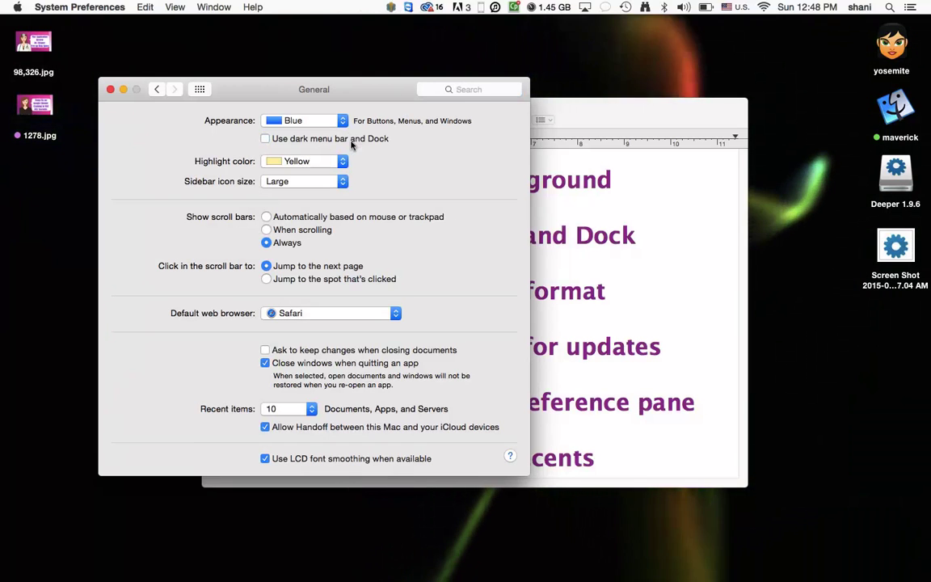
{"action": "left_click", "coordinate": [352, 145]}
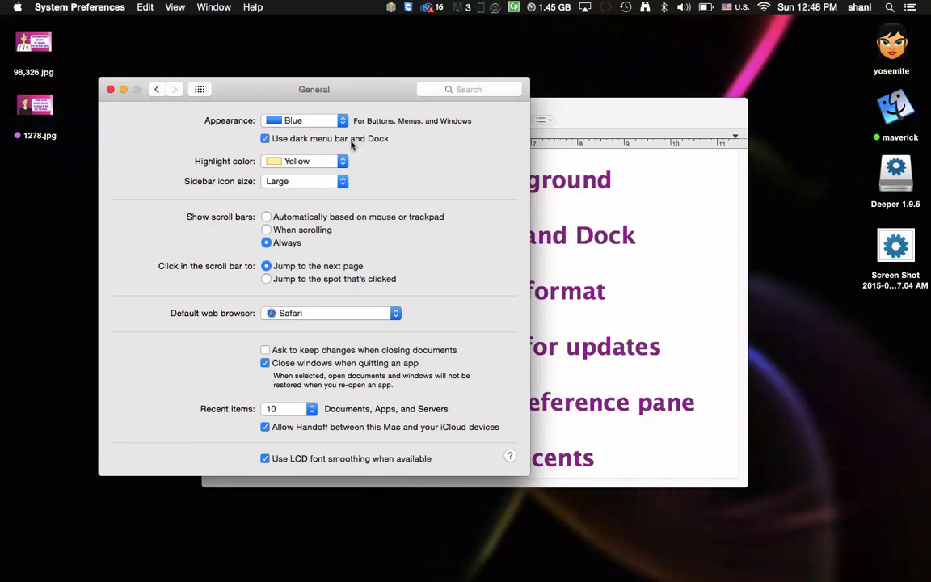
{"action": "left_click", "coordinate": [110, 90]}
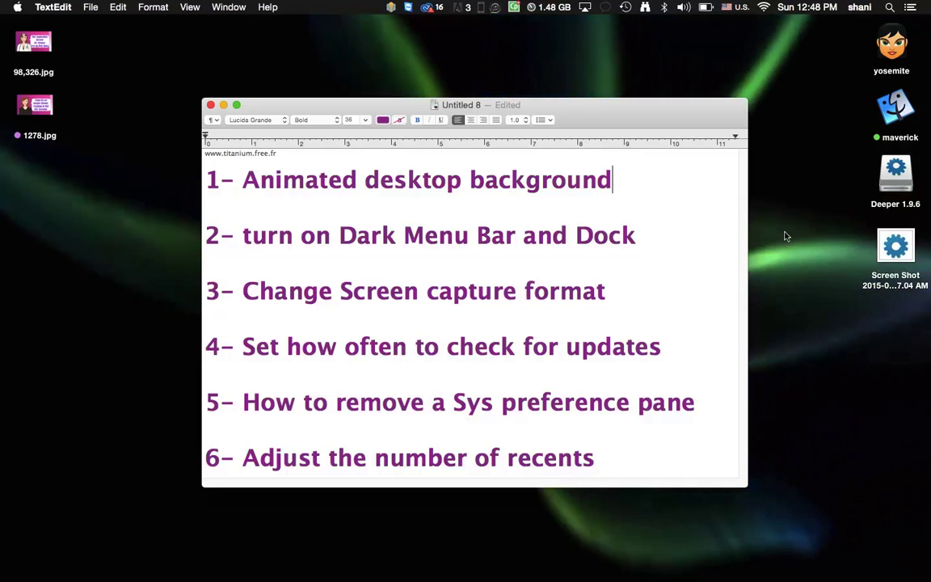
Step: Open the Deeper 1.9.6 disk image and drag Deeper toward Applications, leaving it in its original spot
{"action": "double_click", "coordinate": [887, 185]}
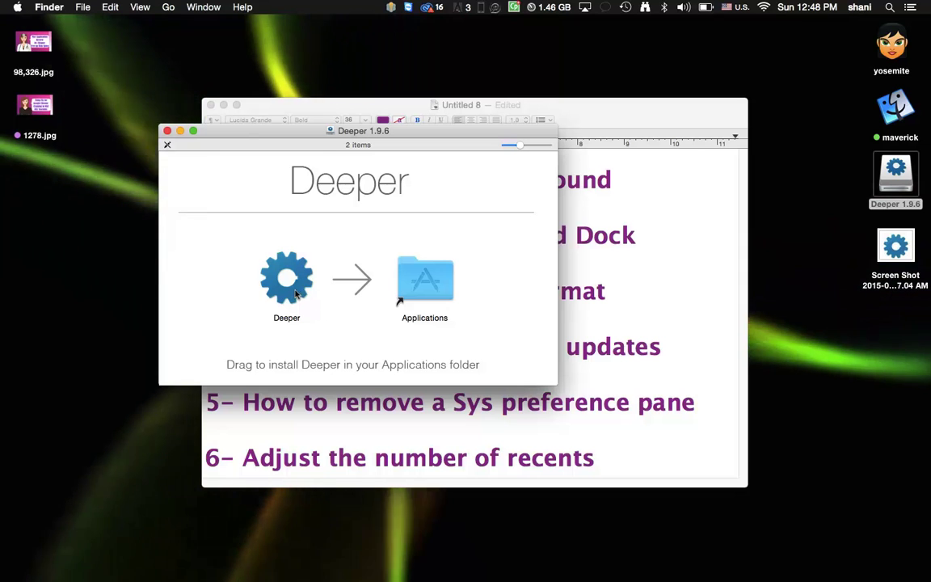
{"action": "left_click", "coordinate": [296, 294]}
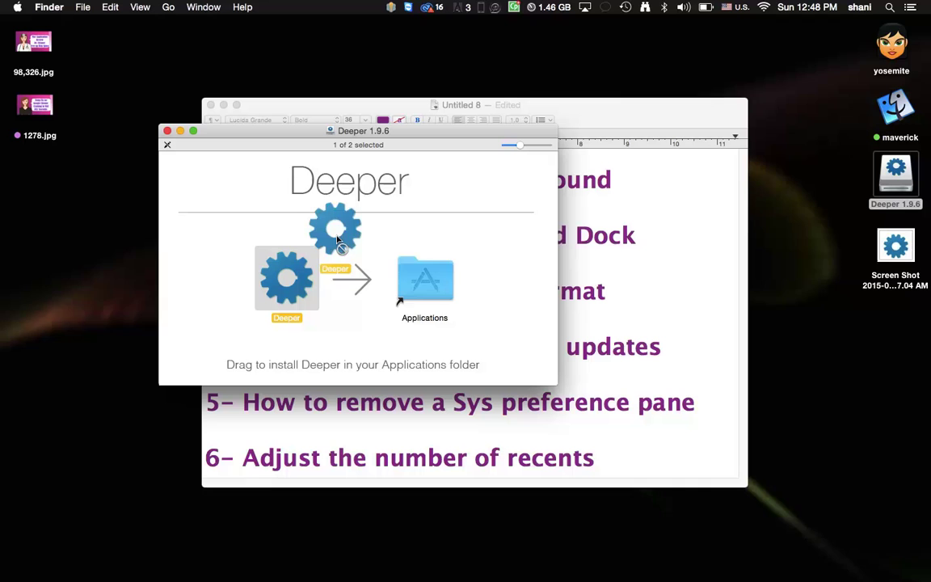
{"action": "left_click_drag", "start_coordinate": [428, 282], "coordinate": [400, 287]}
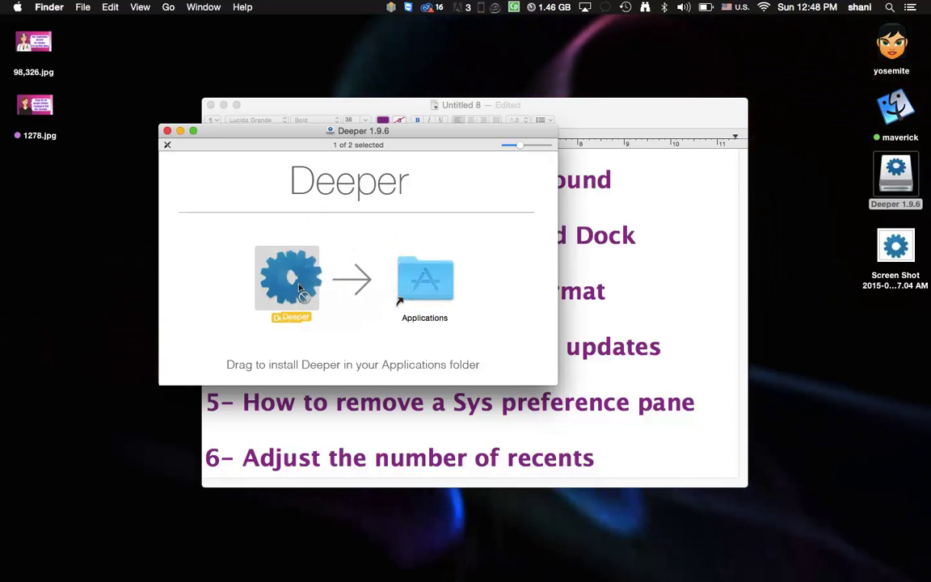
{"action": "left_click_drag", "start_coordinate": [299, 289], "coordinate": [295, 287]}
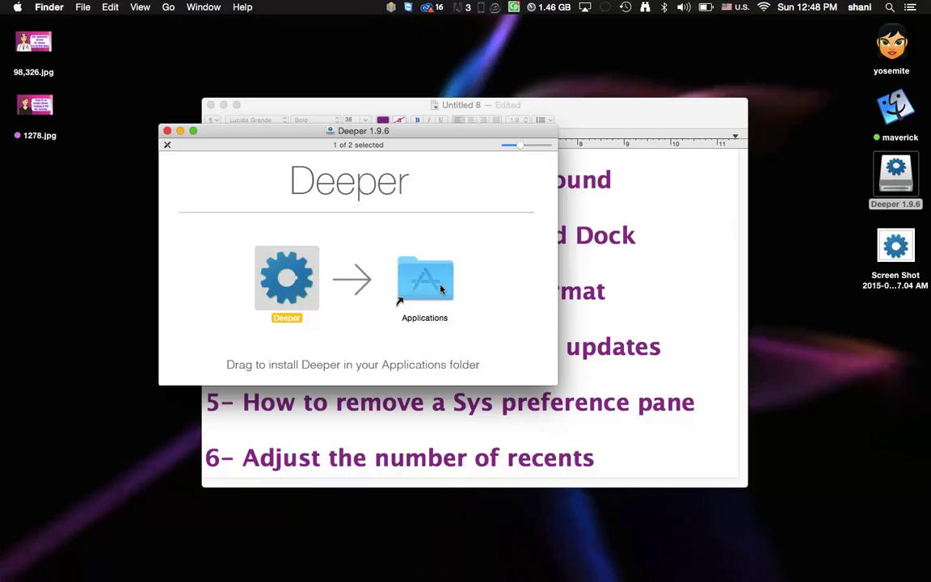
{"action": "mouse_move", "coordinate": [864, 576]}
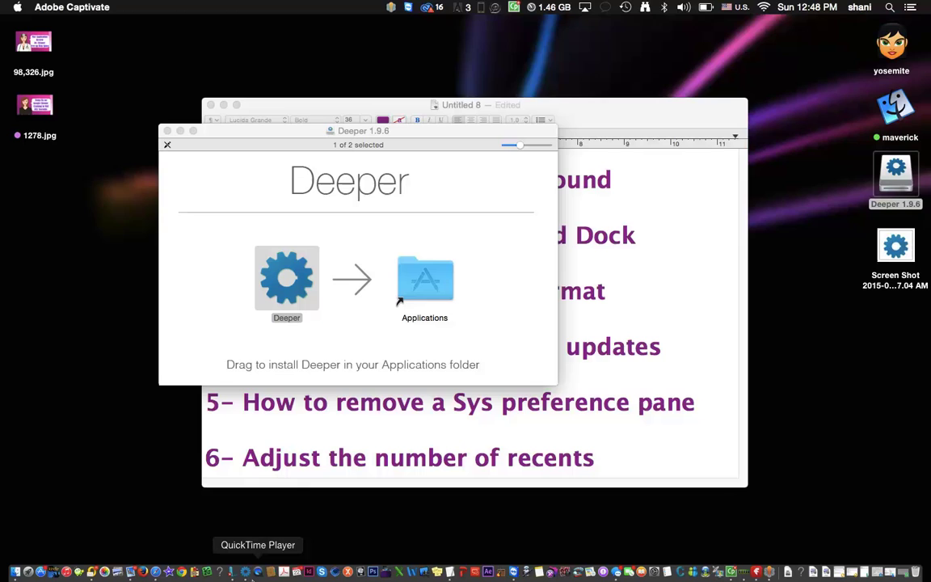
Step: Launch Deeper, close the disk image window, and move the Deeper window lower on screen
{"action": "left_click", "coordinate": [245, 571]}
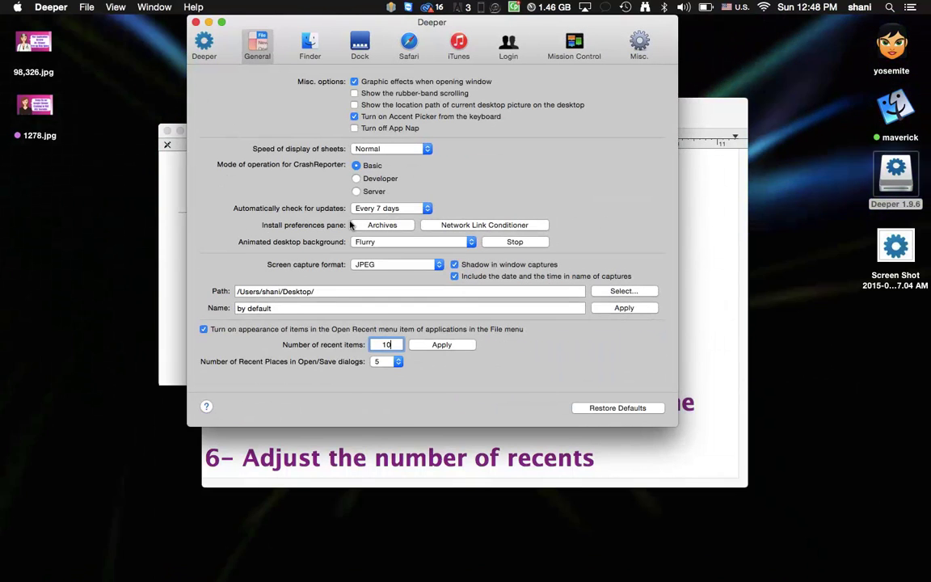
{"action": "left_click", "coordinate": [206, 46]}
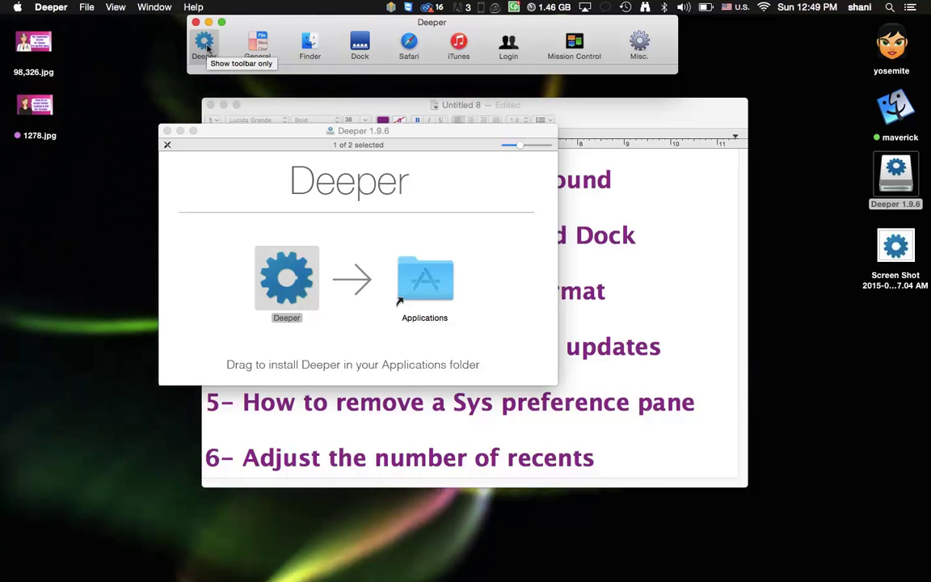
{"action": "left_click", "coordinate": [168, 131]}
{"action": "left_click_drag", "start_coordinate": [343, 28], "coordinate": [331, 65]}
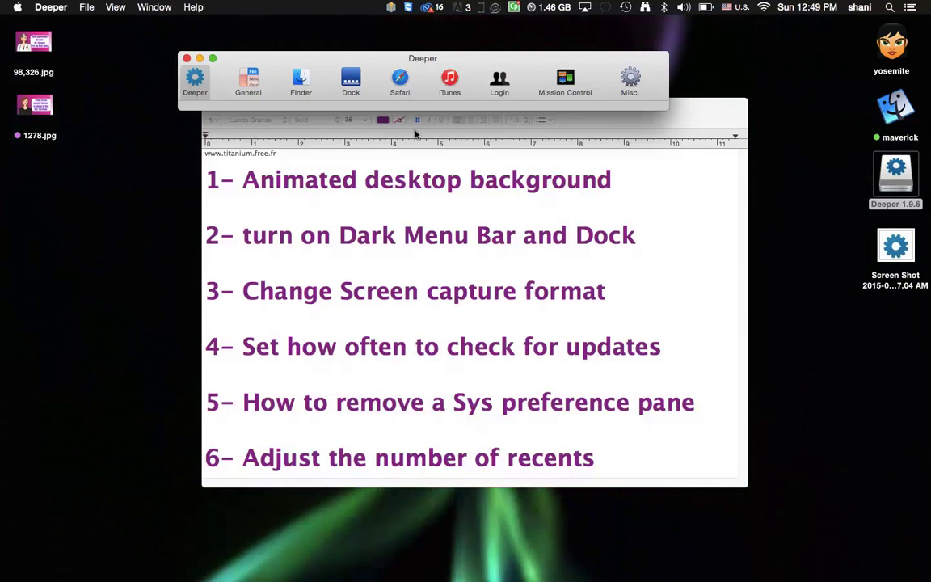
Step: In Deeper's General settings, change the animated desktop background from Flurry to Arabesque
{"action": "left_click", "coordinate": [249, 83]}
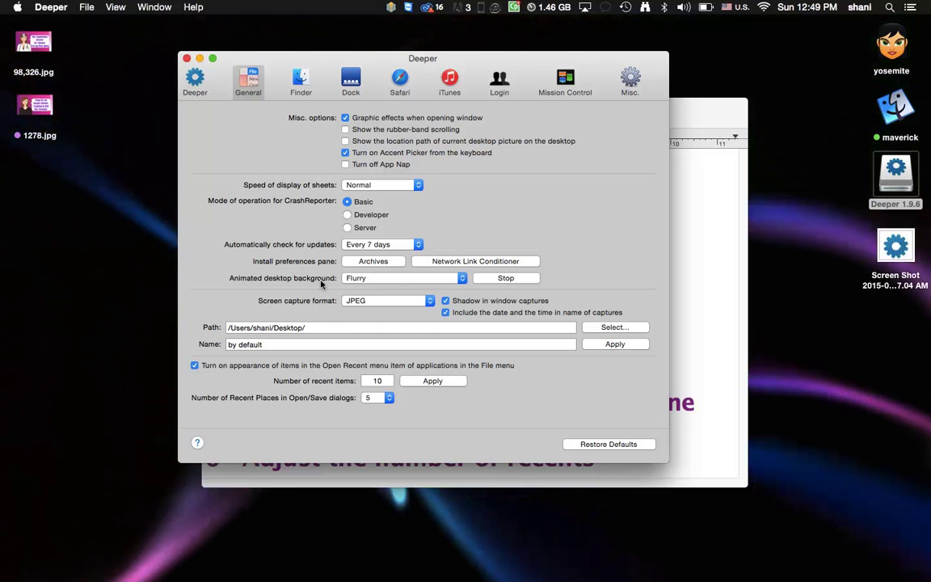
{"action": "left_click", "coordinate": [381, 279]}
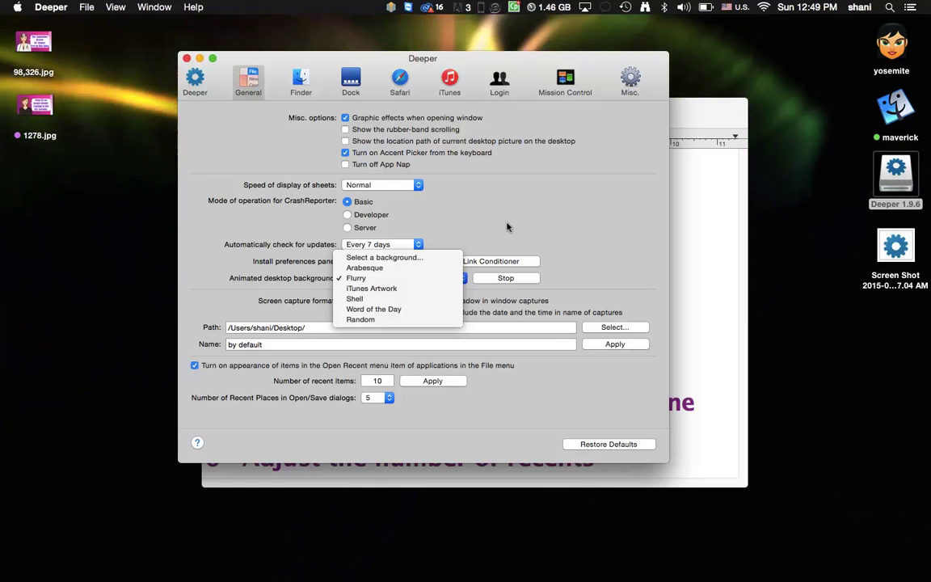
{"action": "left_click", "coordinate": [418, 270]}
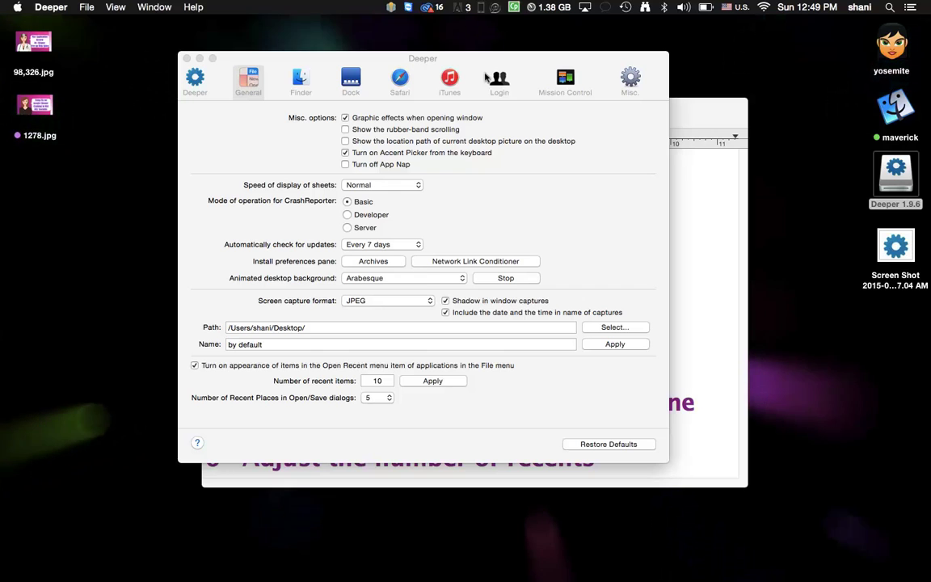
Step: Rearrange the Deeper and TextEdit windows, switch the animated background to Flurry, and bring TextEdit forward
{"action": "left_click_drag", "start_coordinate": [477, 57], "coordinate": [497, 348]}
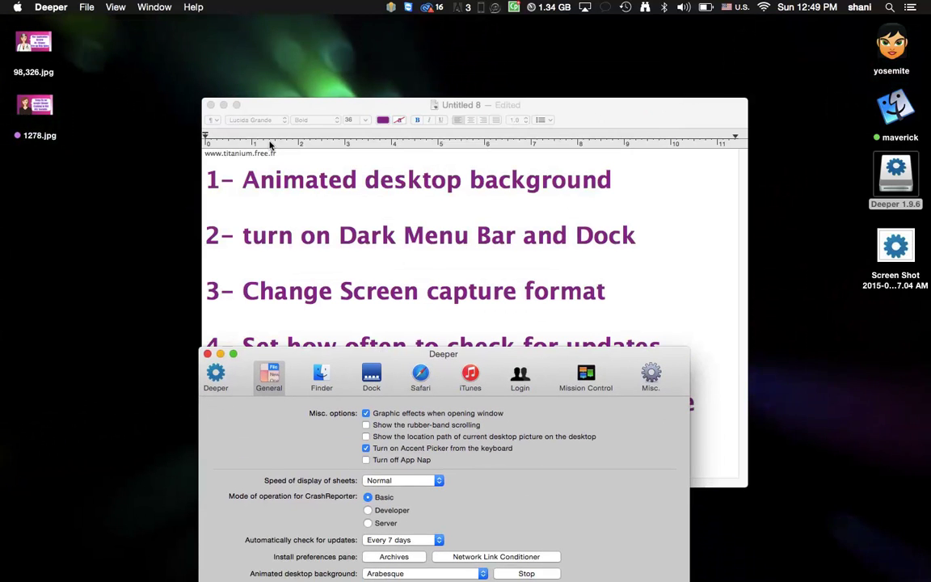
{"action": "left_click_drag", "start_coordinate": [283, 105], "coordinate": [344, 118]}
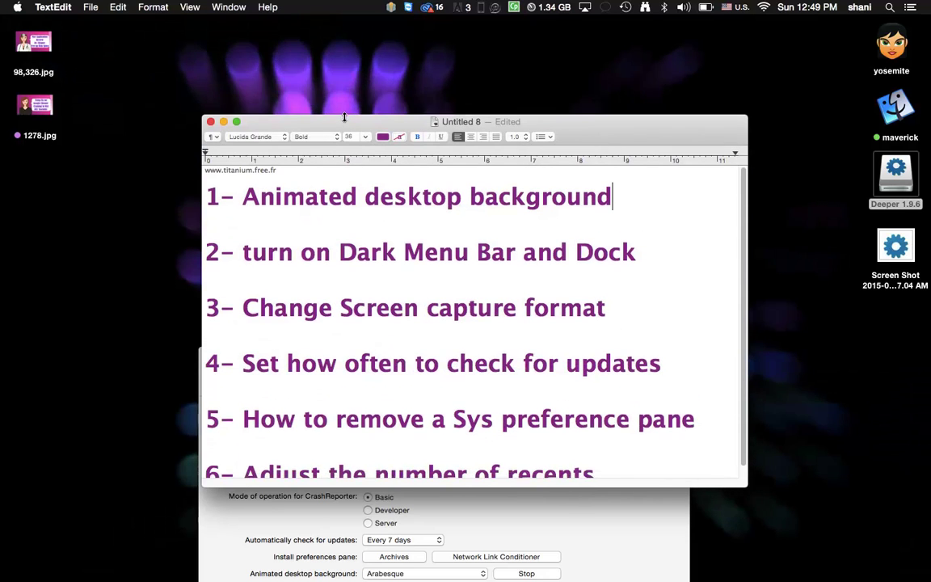
{"action": "left_click", "coordinate": [533, 496]}
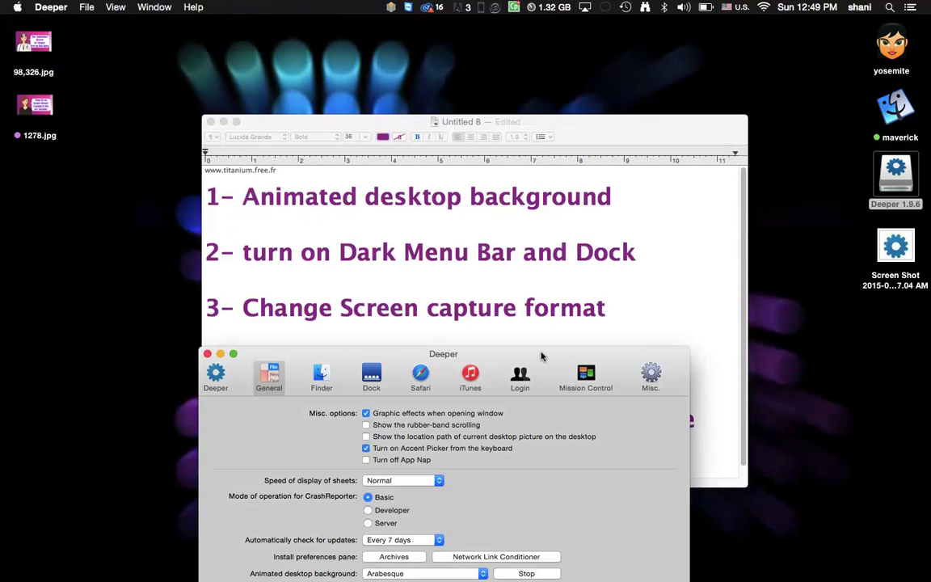
{"action": "left_click_drag", "start_coordinate": [541, 356], "coordinate": [552, 53]}
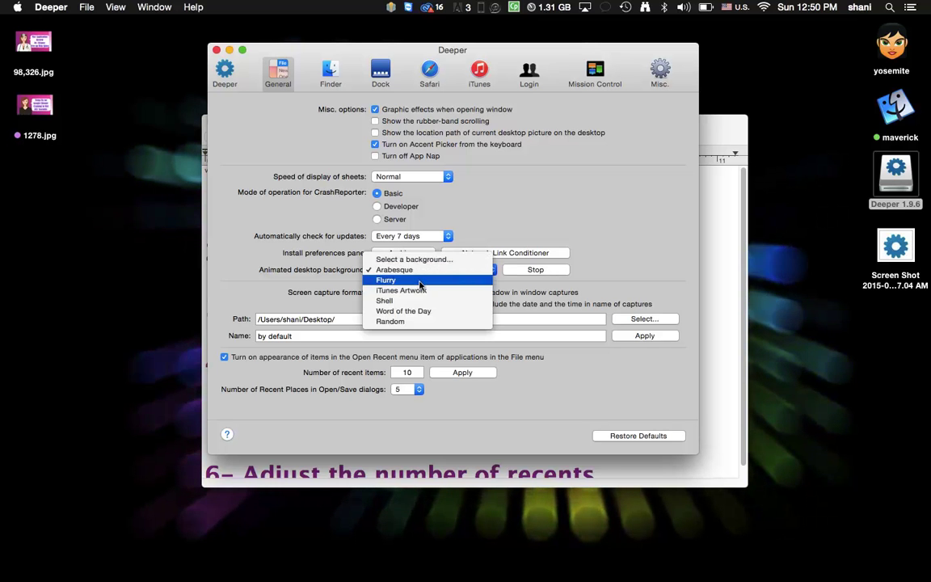
{"action": "left_click", "coordinate": [420, 283]}
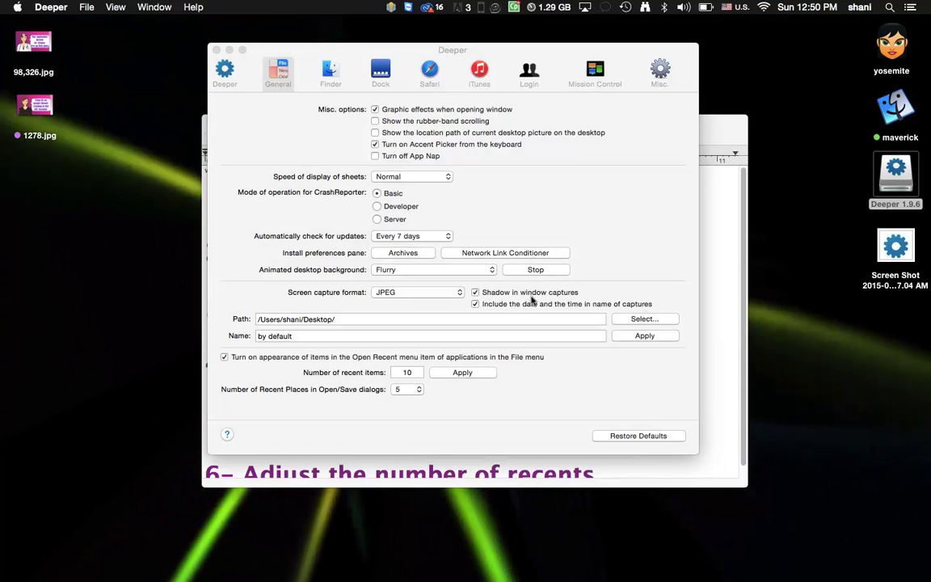
{"action": "left_click", "coordinate": [717, 378]}
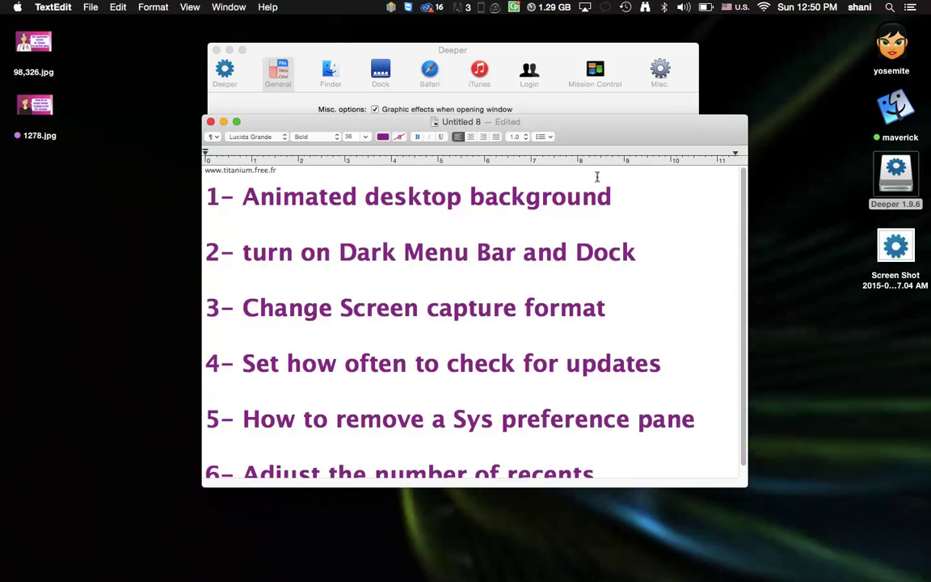
Step: Bring Deeper's General settings forward and capture a screenshot of the Deeper window area
{"action": "left_click", "coordinate": [595, 99]}
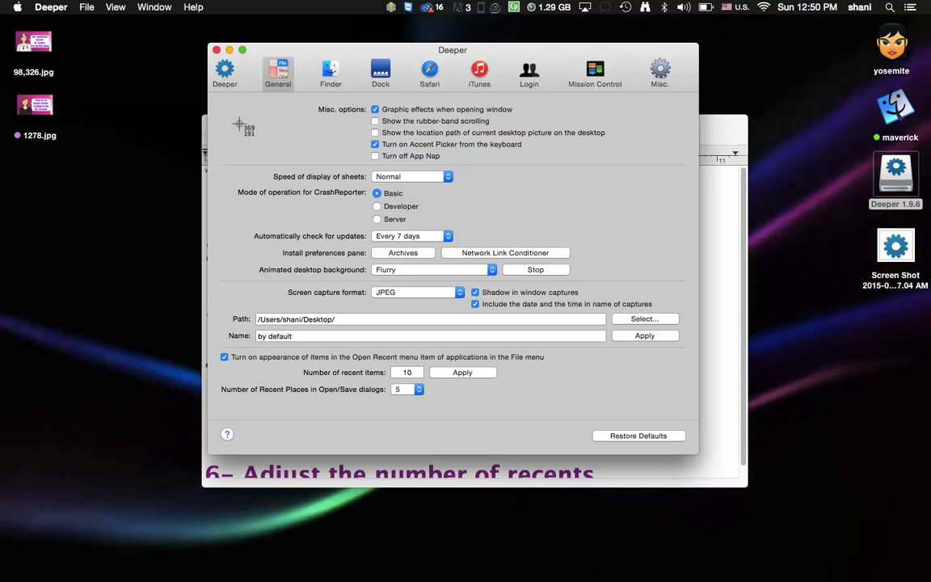
{"action": "left_click_drag", "start_coordinate": [209, 43], "coordinate": [700, 462]}
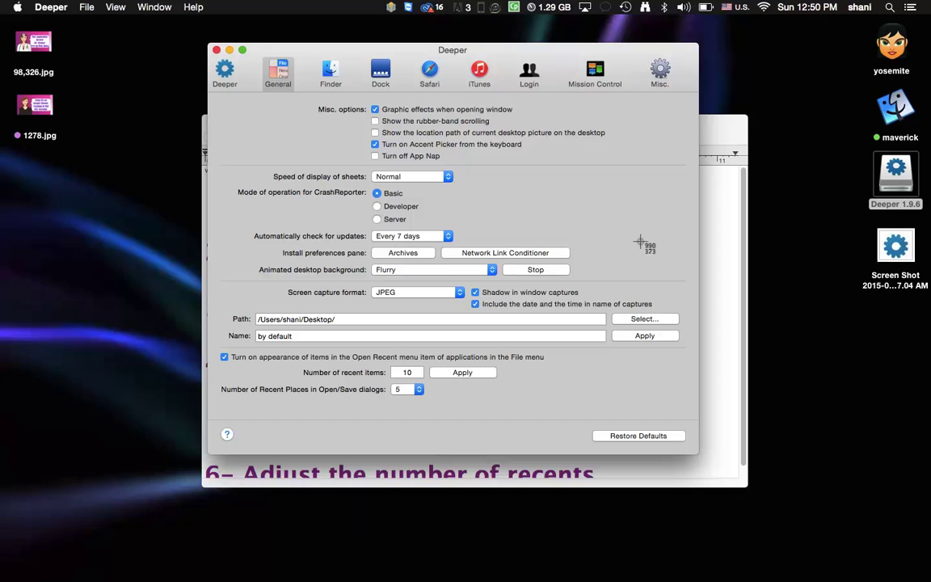
{"action": "left_click_drag", "start_coordinate": [200, 43], "coordinate": [702, 456]}
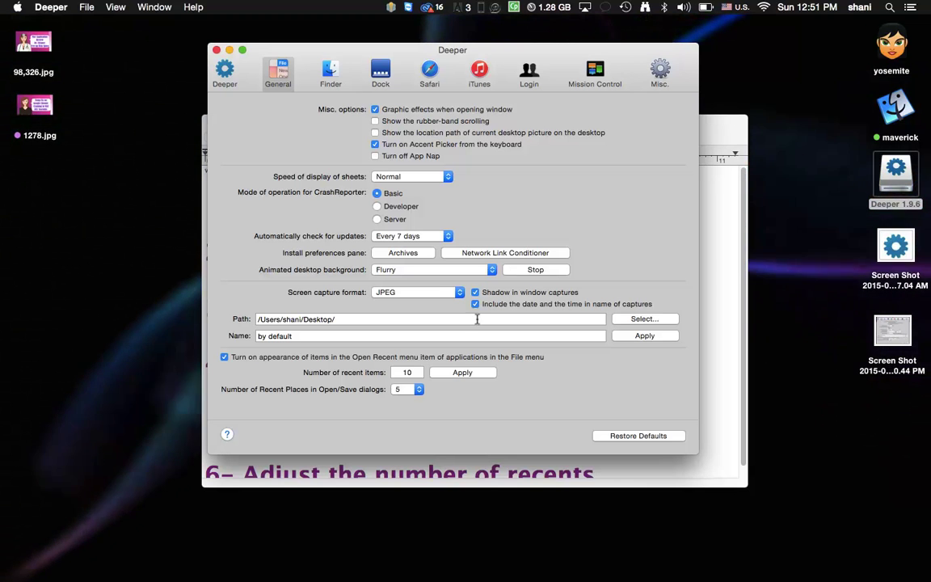
{"action": "left_click", "coordinate": [434, 295]}
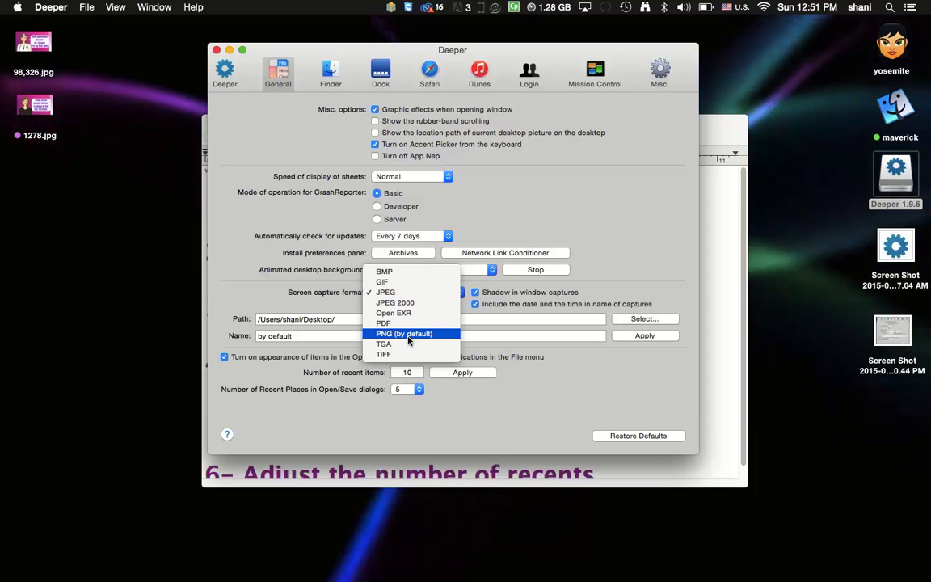
{"action": "left_click", "coordinate": [396, 292]}
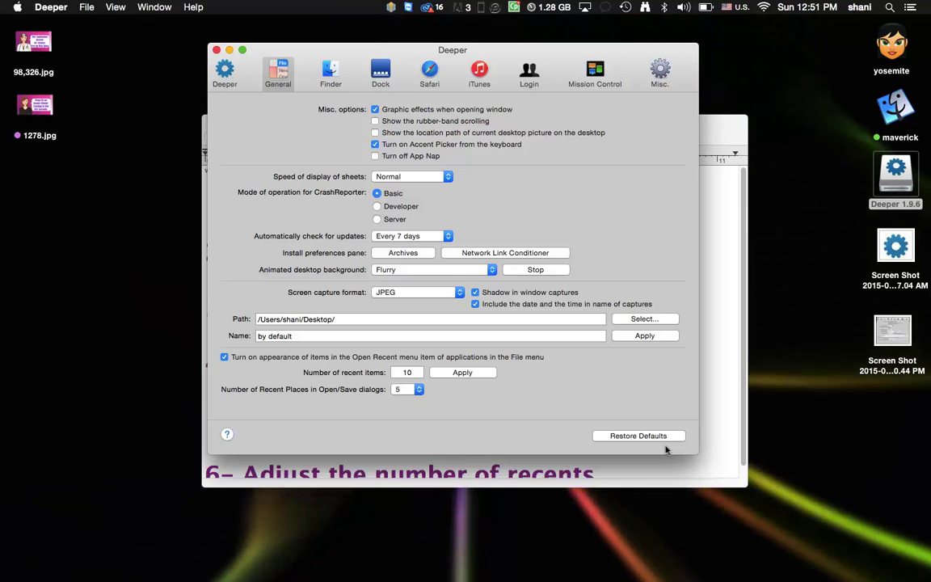
{"action": "left_click", "coordinate": [438, 296]}
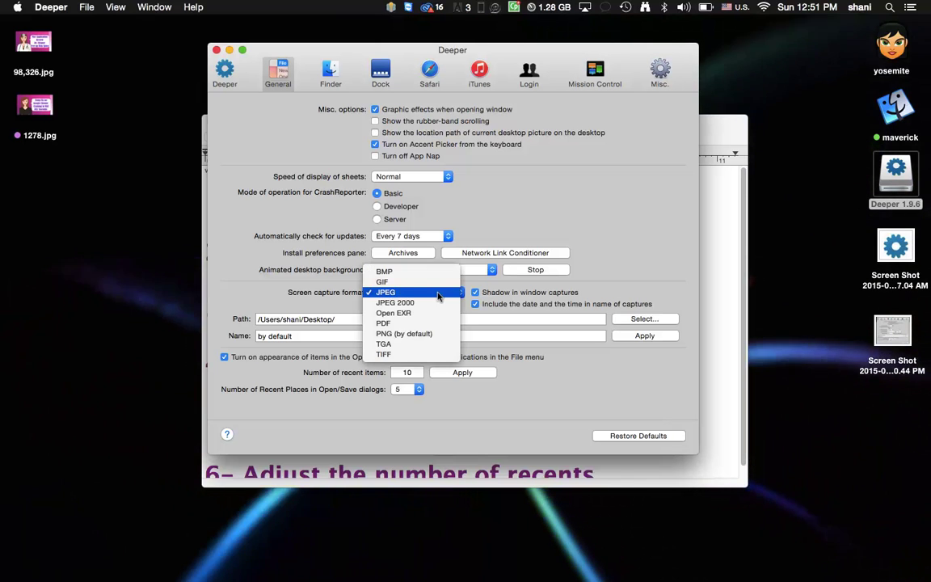
{"action": "left_click", "coordinate": [427, 334]}
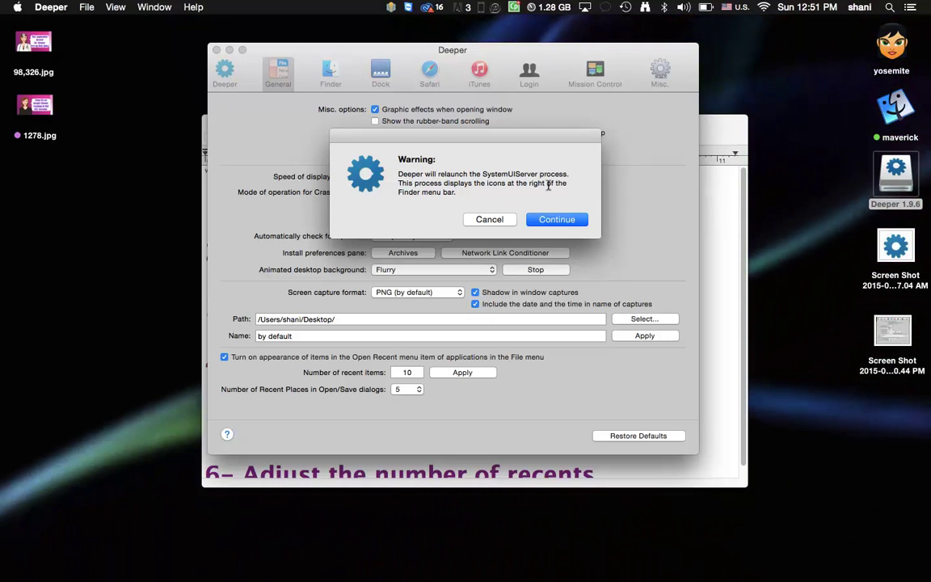
{"action": "left_click", "coordinate": [506, 219]}
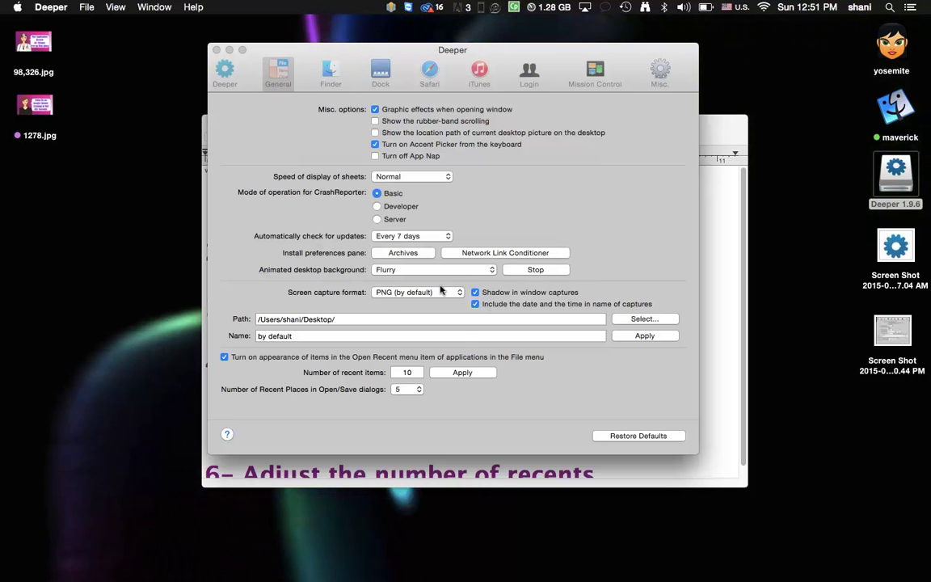
{"action": "left_click", "coordinate": [439, 291]}
{"action": "left_click", "coordinate": [436, 250]}
{"action": "left_click", "coordinate": [436, 291]}
{"action": "left_click", "coordinate": [434, 294]}
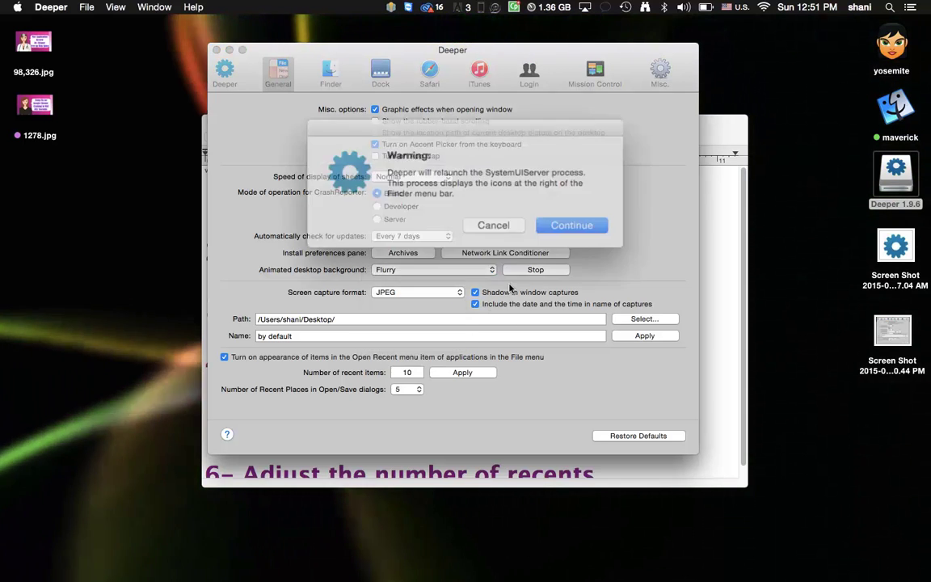
{"action": "left_click", "coordinate": [495, 224]}
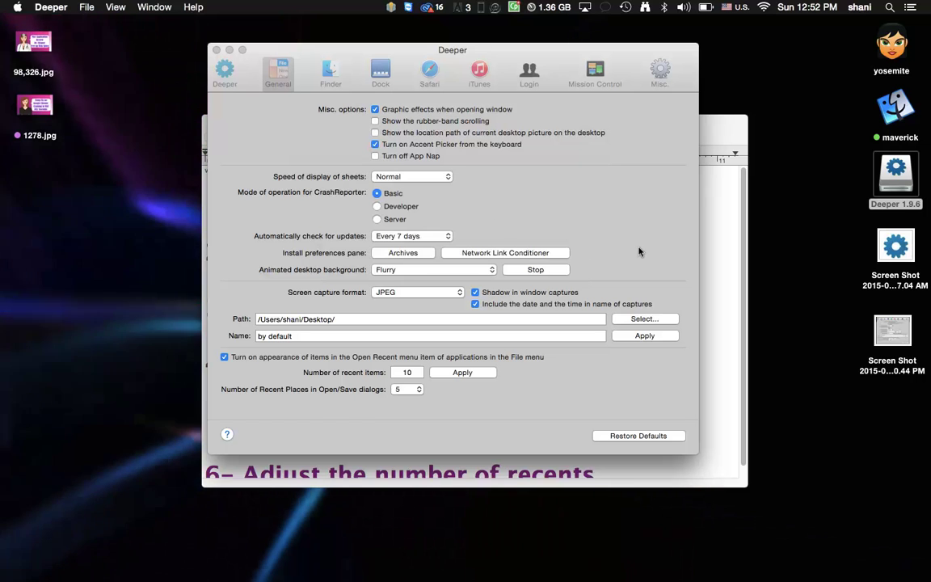
{"action": "left_click", "coordinate": [635, 251]}
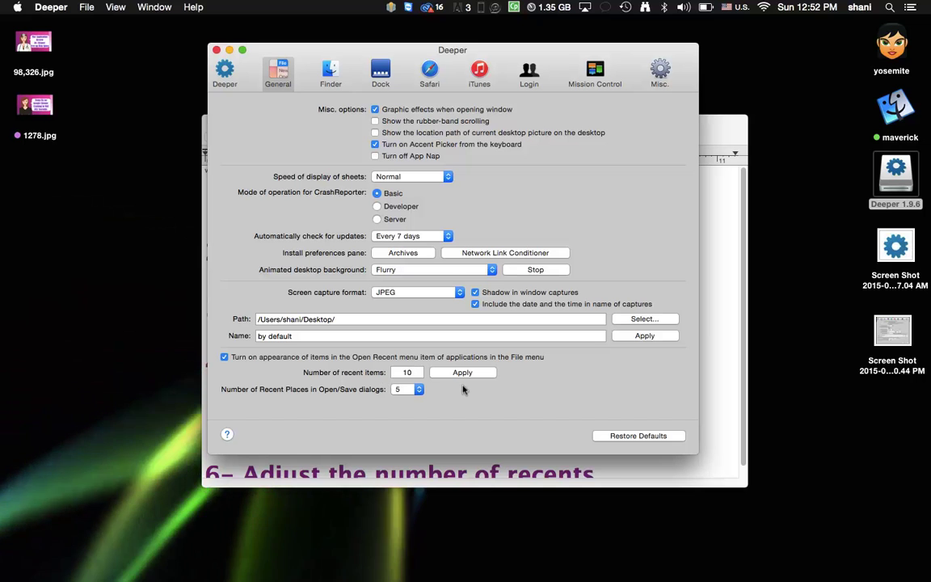
{"action": "left_click", "coordinate": [709, 394]}
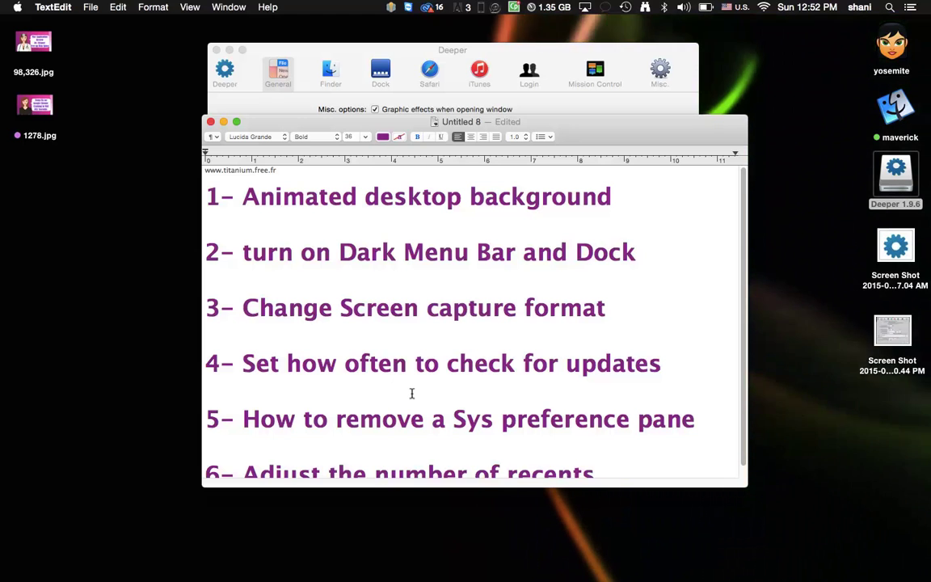
{"action": "scroll", "coordinate": [412, 394], "scroll_direction": "down", "scroll_amount": 1}
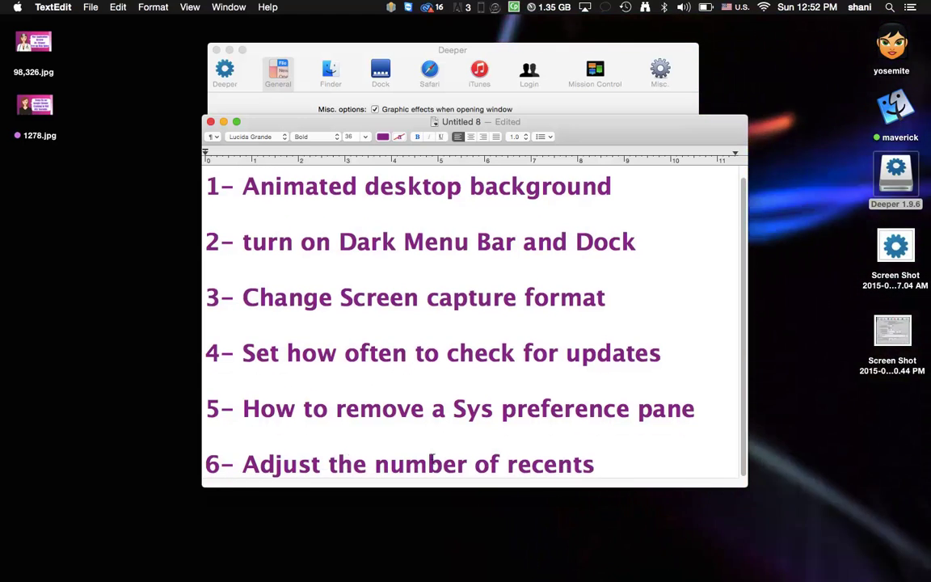
{"action": "left_click", "coordinate": [628, 105]}
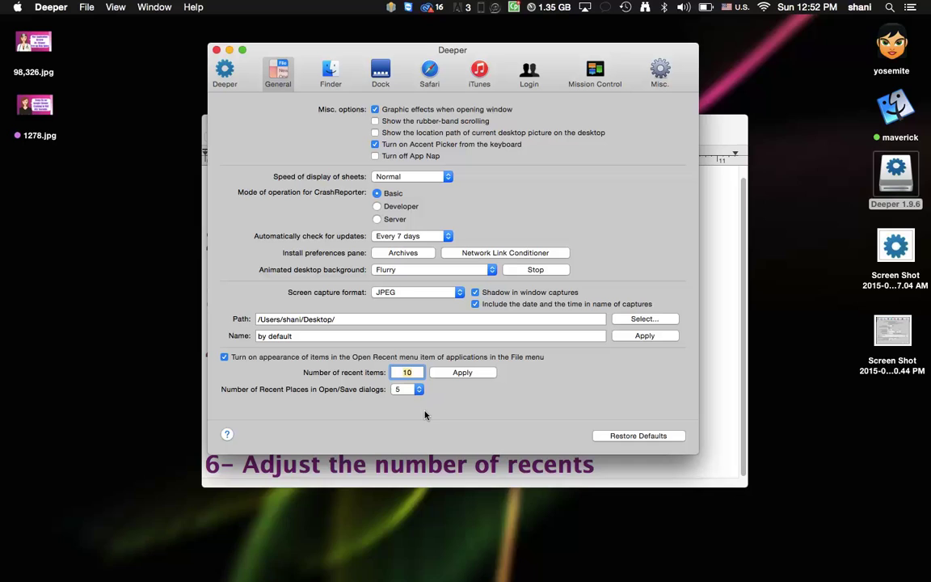
Step: Apply 20 as the number of recent items and set Recent Places in Open/Save dialogs to 10
{"action": "type", "text": "20"}
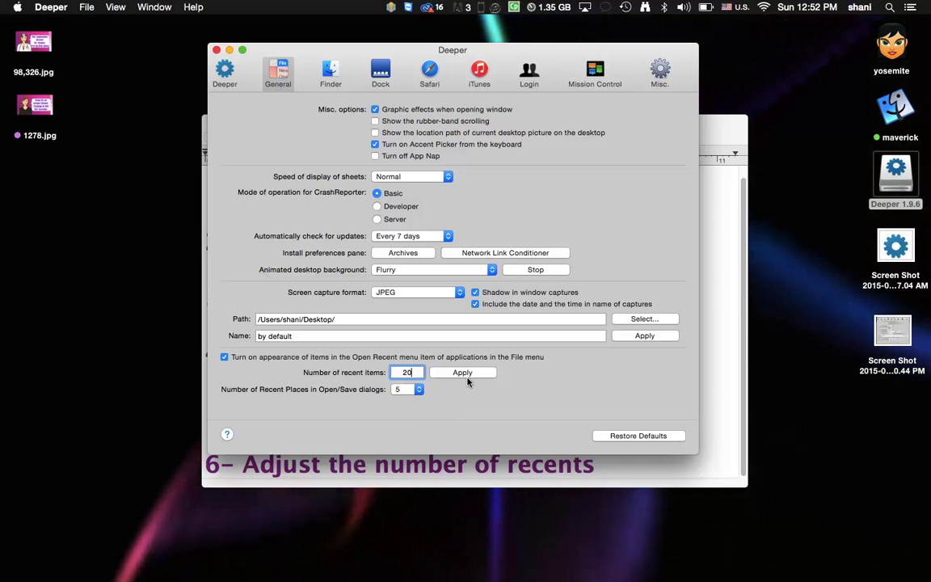
{"action": "left_click", "coordinate": [467, 374]}
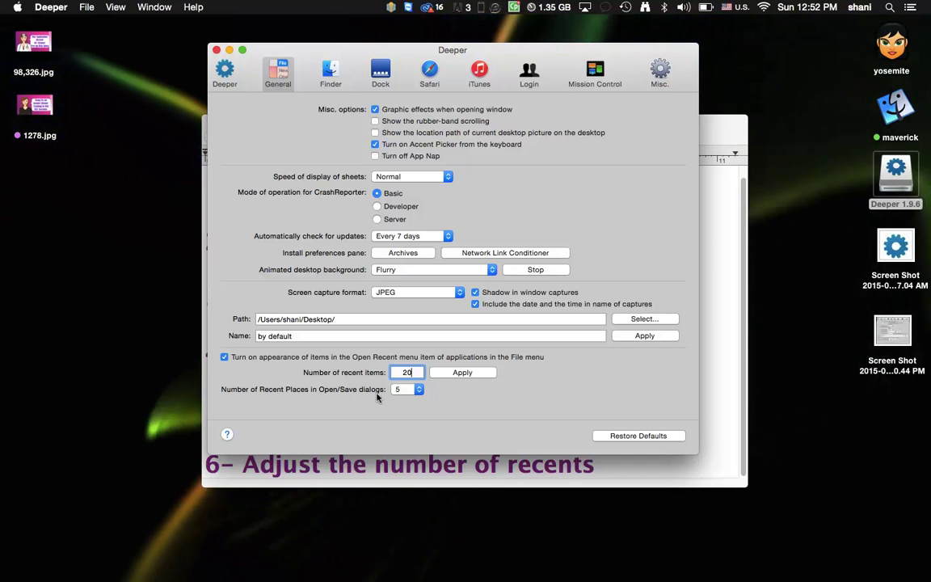
{"action": "left_click", "coordinate": [418, 390]}
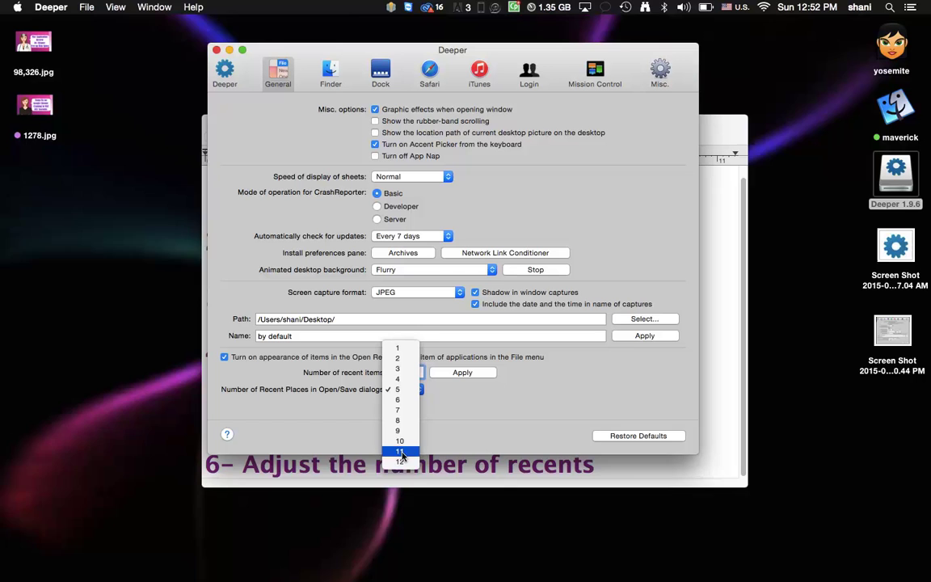
{"action": "left_click", "coordinate": [409, 444]}
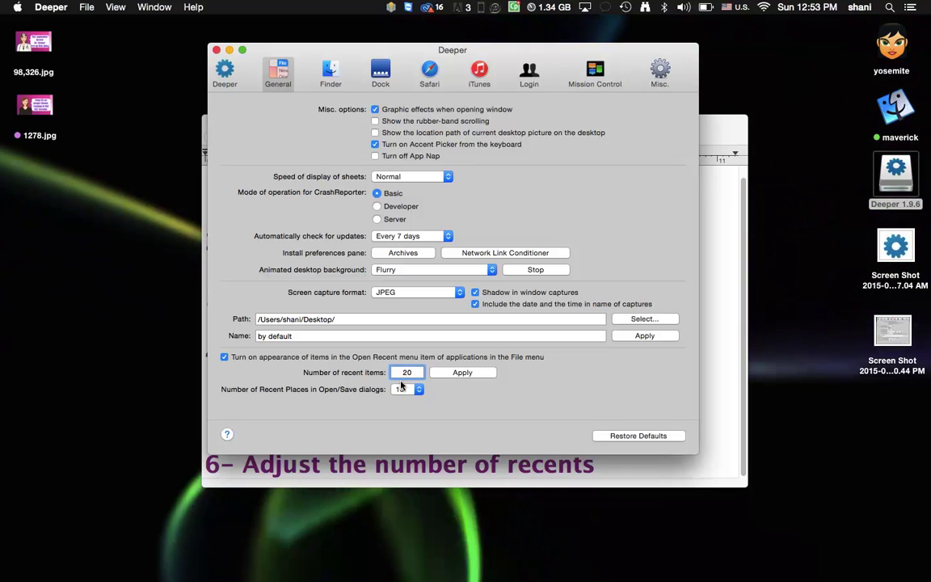
{"action": "left_click", "coordinate": [467, 375]}
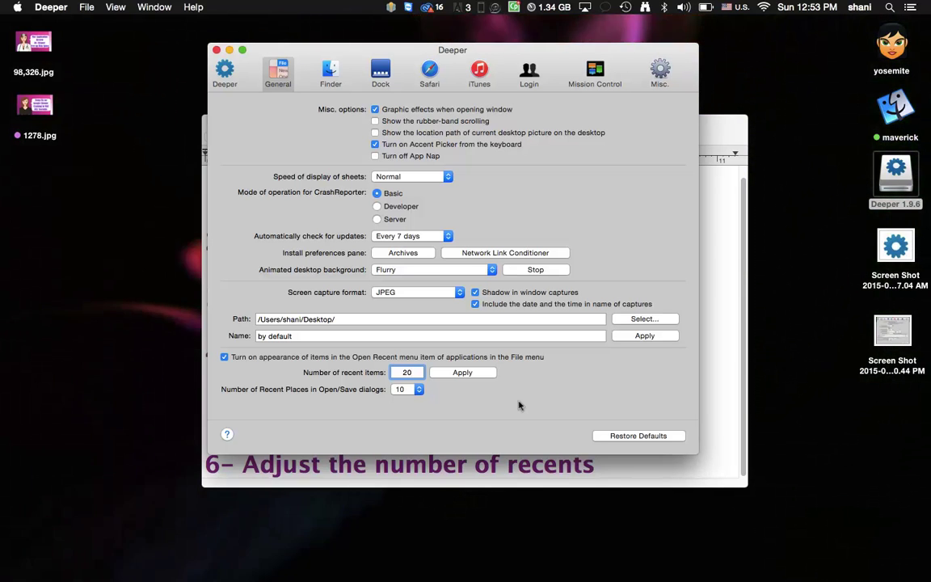
Step: Change the automatic update check from every 7 days to Every day, then bring TextEdit forward
{"action": "left_click", "coordinate": [428, 237]}
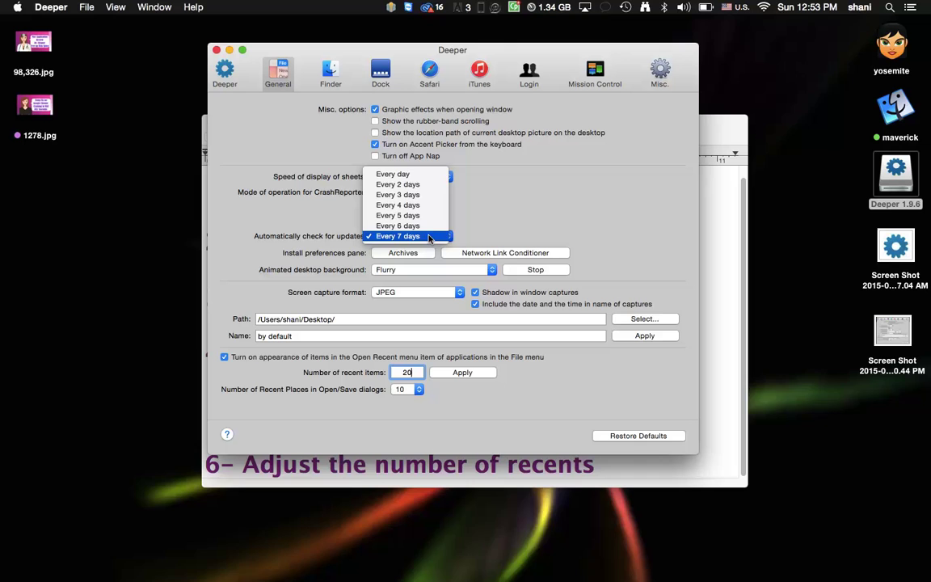
{"action": "left_click", "coordinate": [396, 175]}
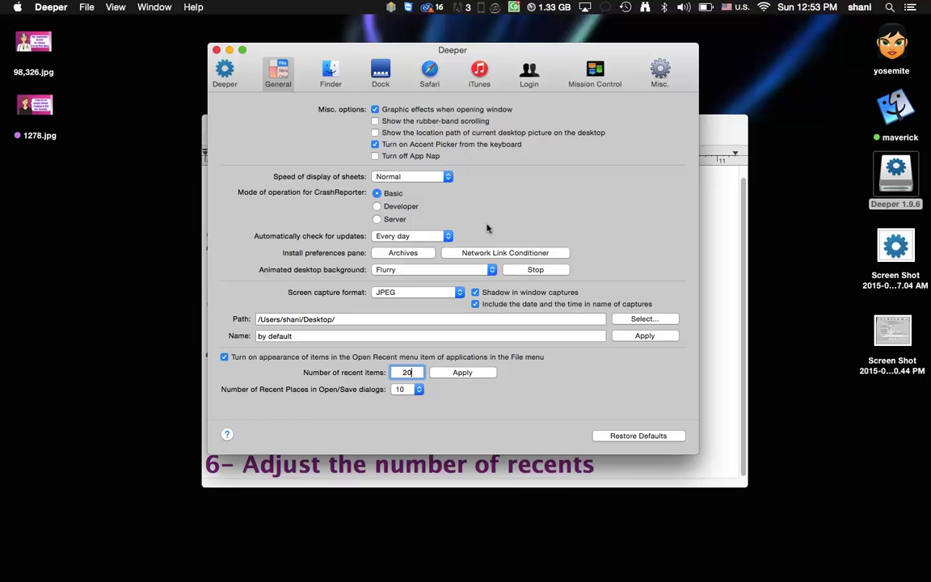
{"action": "left_click", "coordinate": [726, 473]}
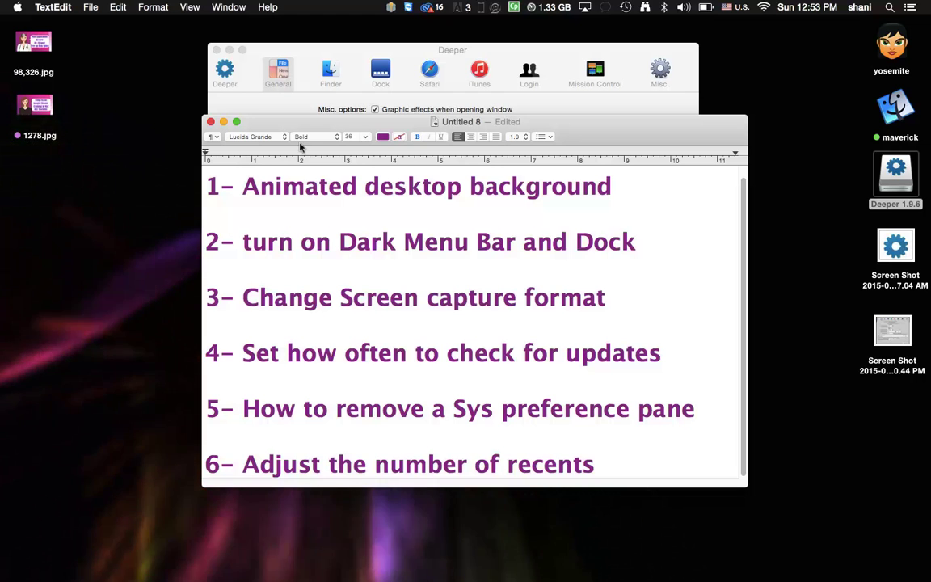
Step: Open System Preferences and view the Remove option for Network Link Conditioner and Java, removing neither
{"action": "left_click", "coordinate": [17, 7]}
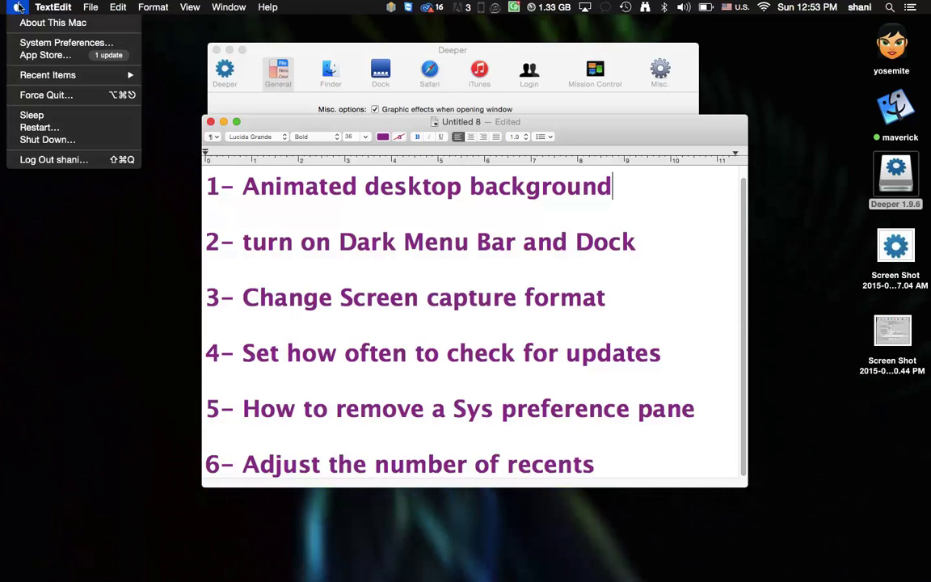
{"action": "left_click", "coordinate": [25, 43]}
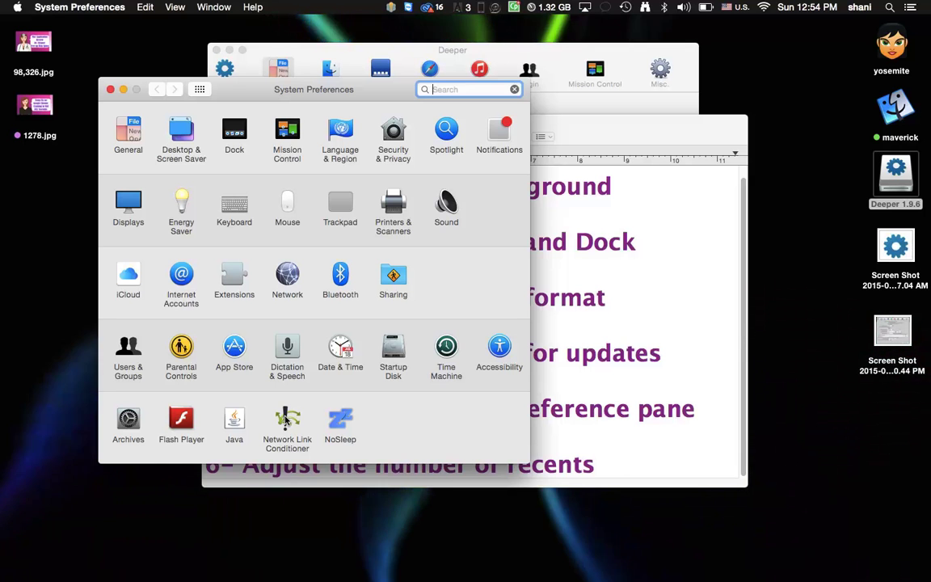
{"action": "right_click", "coordinate": [284, 419]}
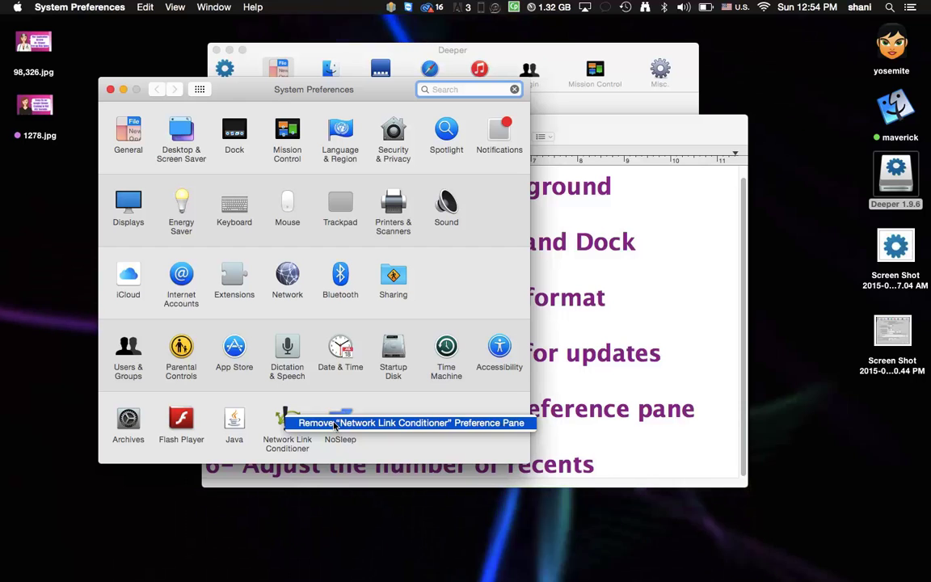
{"action": "right_click", "coordinate": [240, 420]}
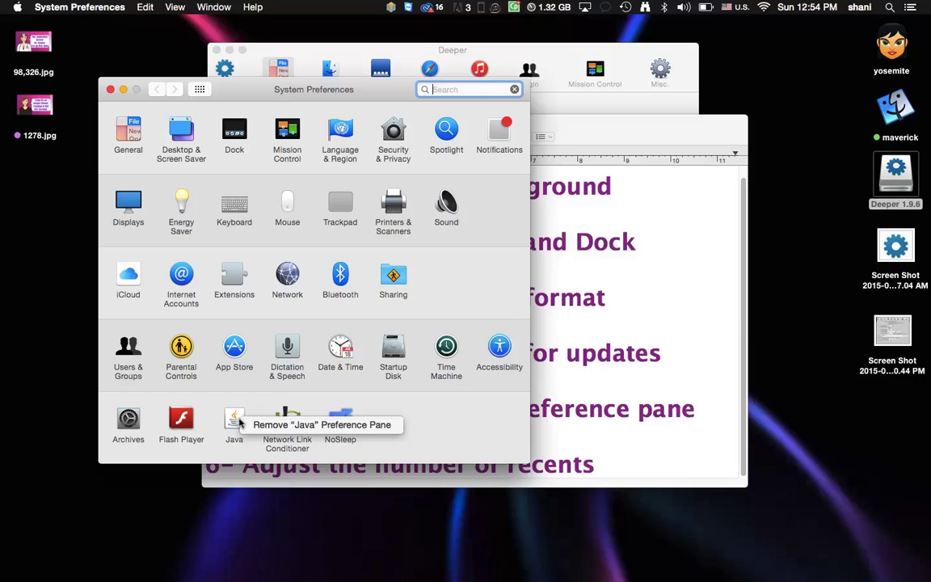
{"action": "left_click", "coordinate": [467, 426]}
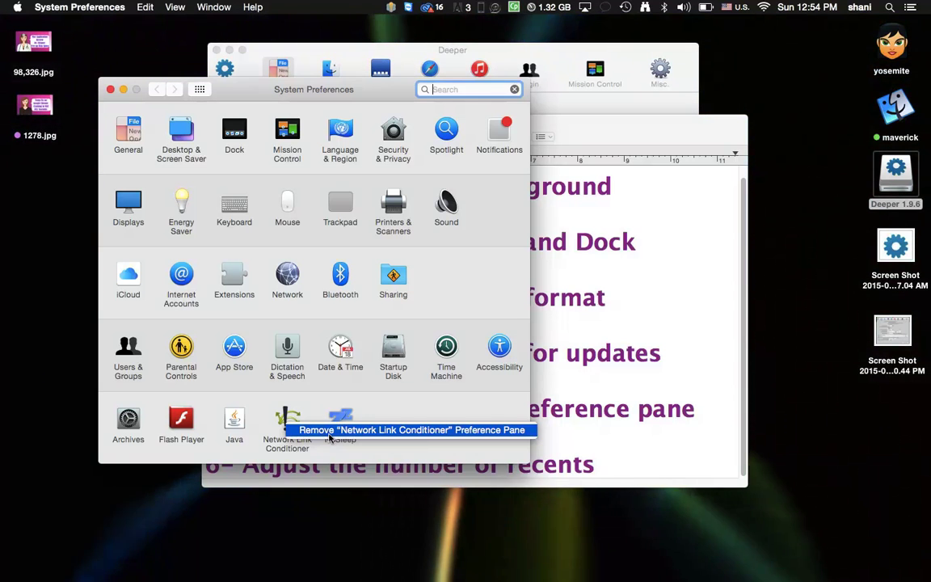
{"action": "left_click", "coordinate": [475, 280]}
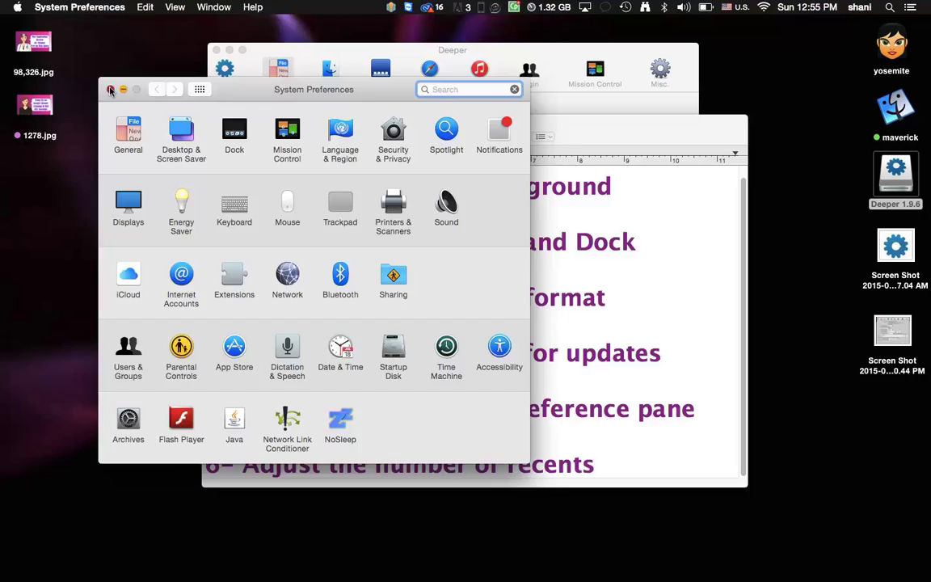
Step: Close System Preferences, move TextEdit to the lower left, and view Deeper's Finder tab and Extras list
{"action": "left_click", "coordinate": [110, 90]}
{"action": "left_click_drag", "start_coordinate": [595, 127], "coordinate": [410, 170]}
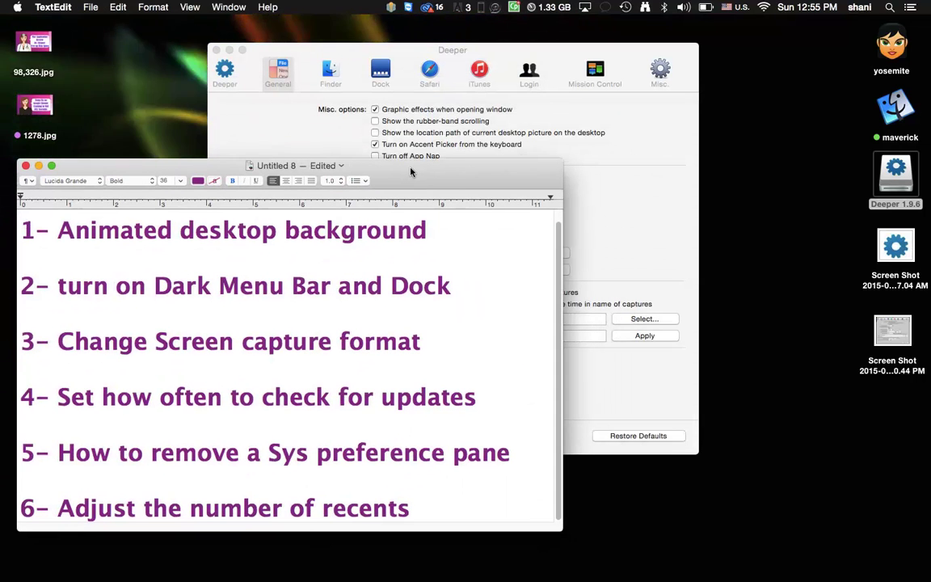
{"action": "left_click", "coordinate": [638, 189]}
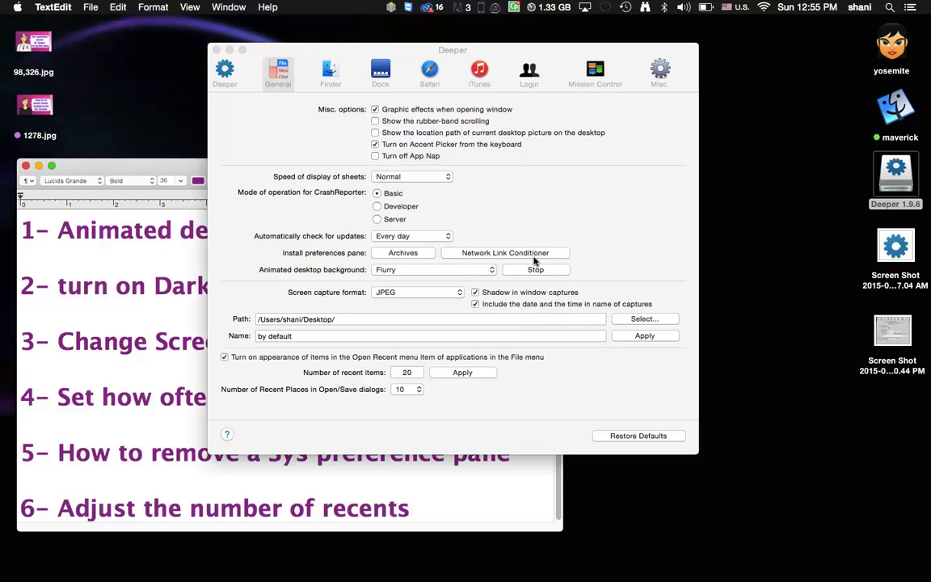
{"action": "left_click", "coordinate": [331, 69]}
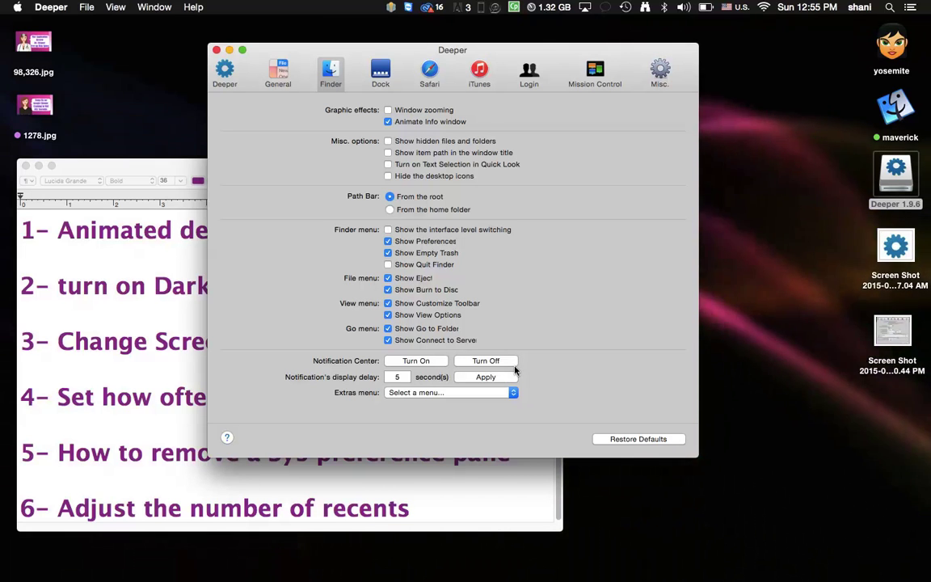
{"action": "left_click", "coordinate": [465, 393]}
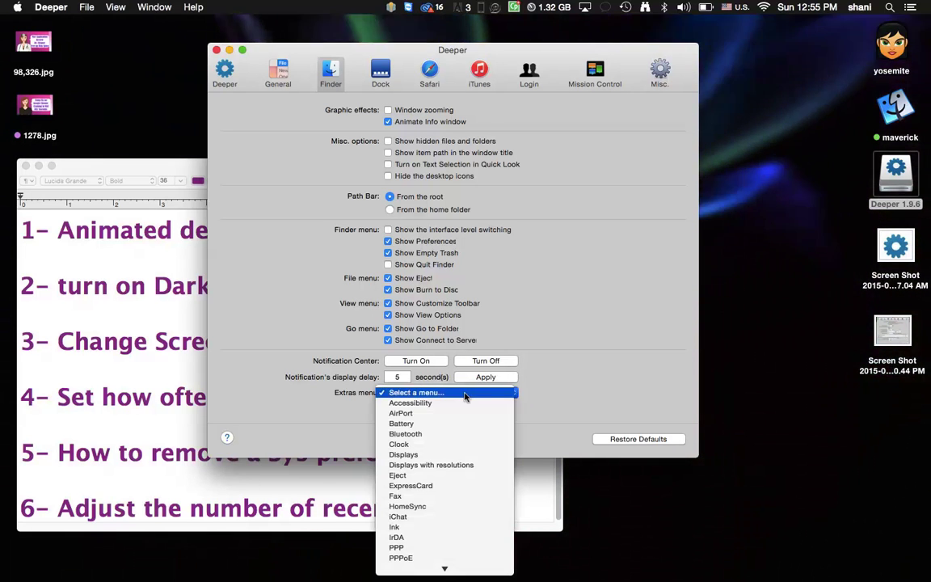
{"action": "left_click", "coordinate": [529, 532]}
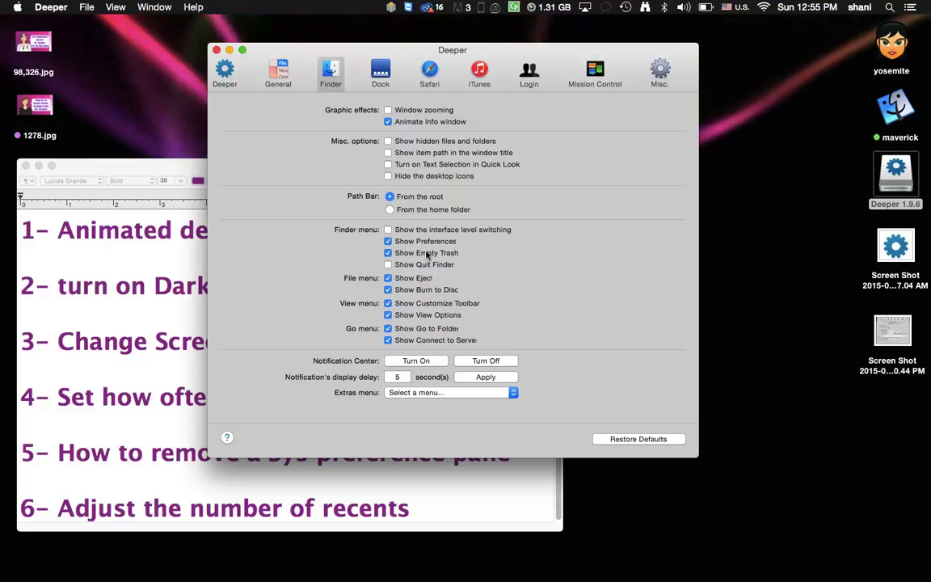
Step: Browse Deeper's Dock tab, keeping Position at Bottom and cancelling the warning, then view Safari and iTunes
{"action": "left_click", "coordinate": [380, 71]}
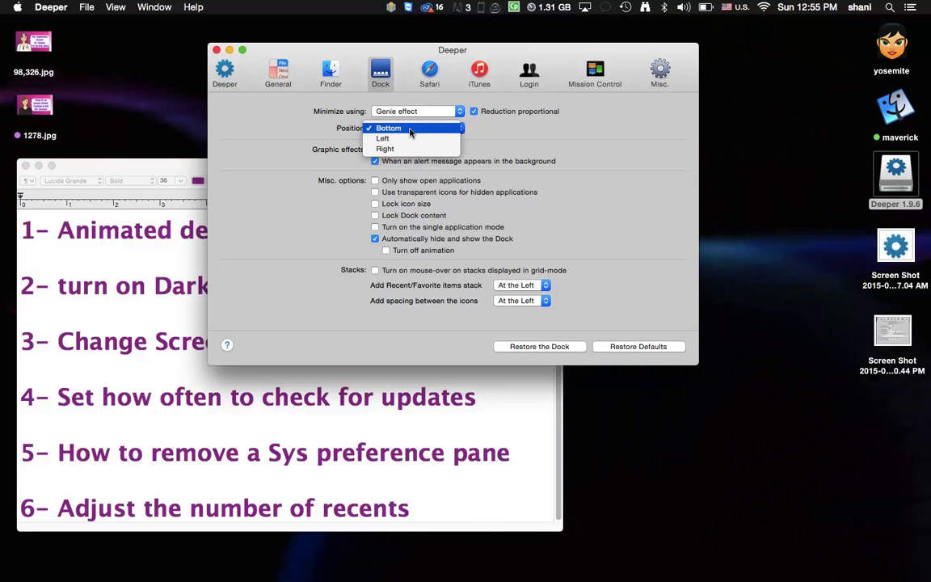
{"action": "left_click", "coordinate": [409, 130]}
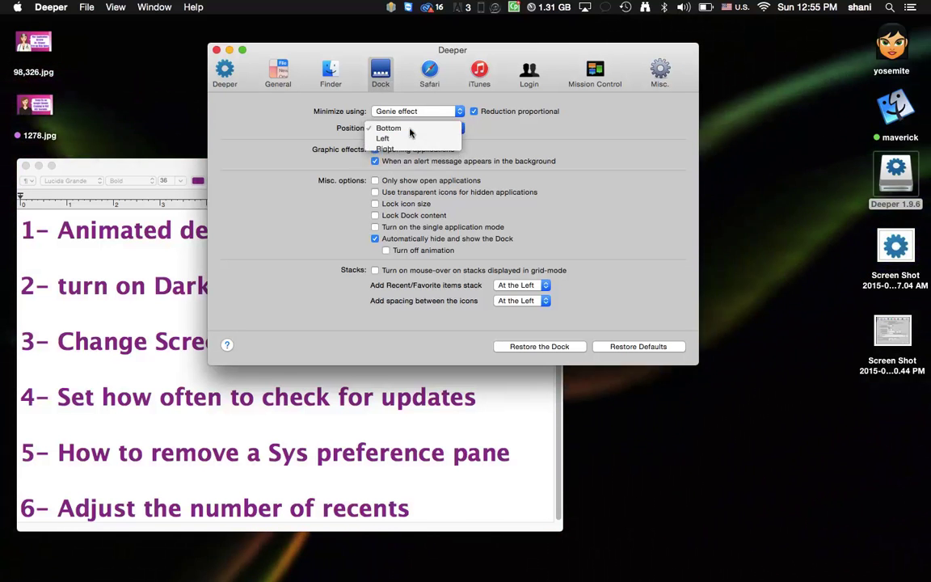
{"action": "left_click", "coordinate": [489, 211]}
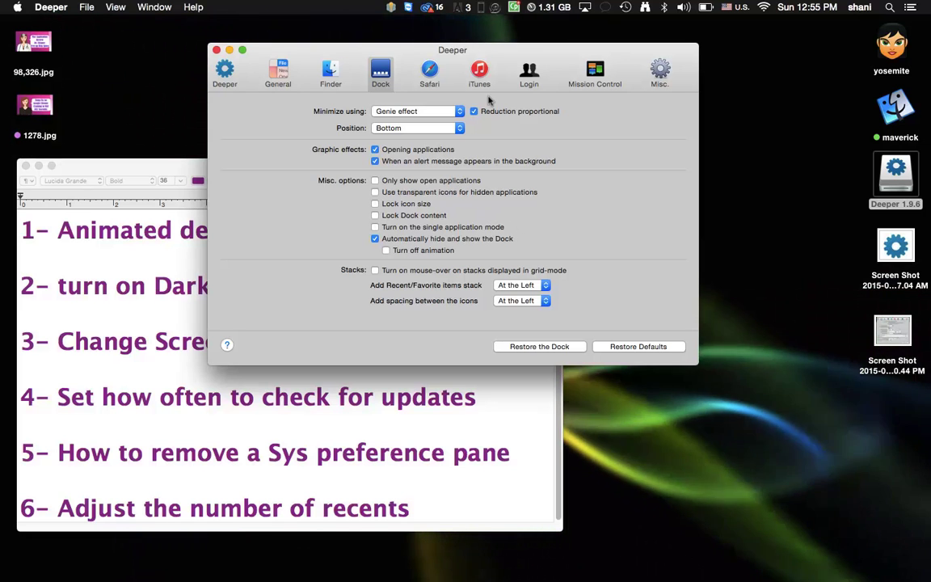
{"action": "left_click", "coordinate": [429, 71]}
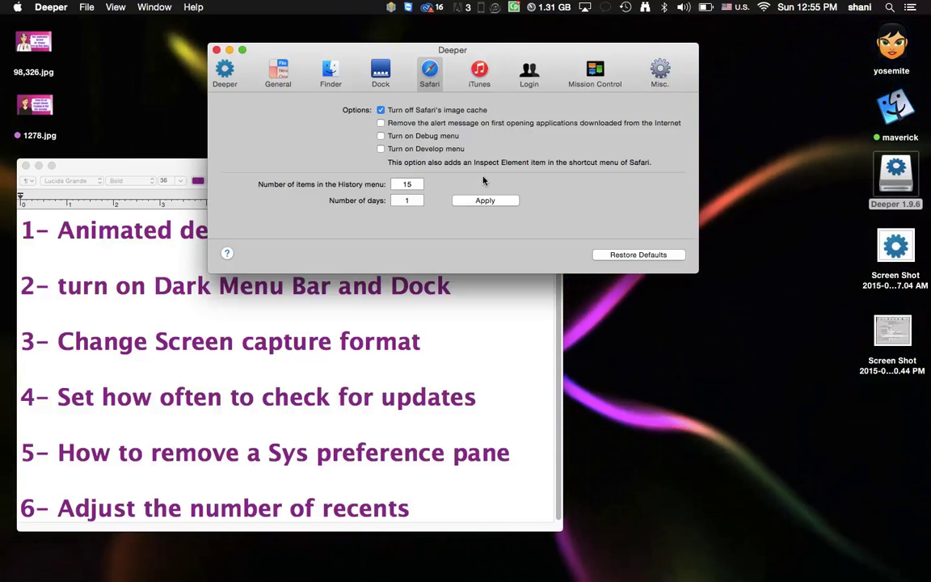
{"action": "left_click", "coordinate": [483, 71]}
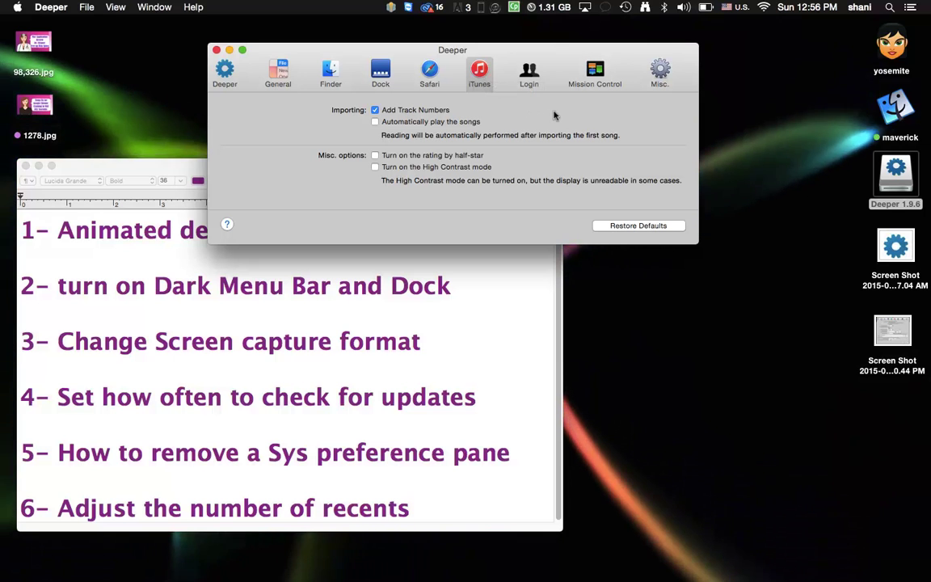
Step: Browse Deeper's Login, Mission Control and Misc. settings, ending on Misc. with its enabled options
{"action": "left_click", "coordinate": [530, 78]}
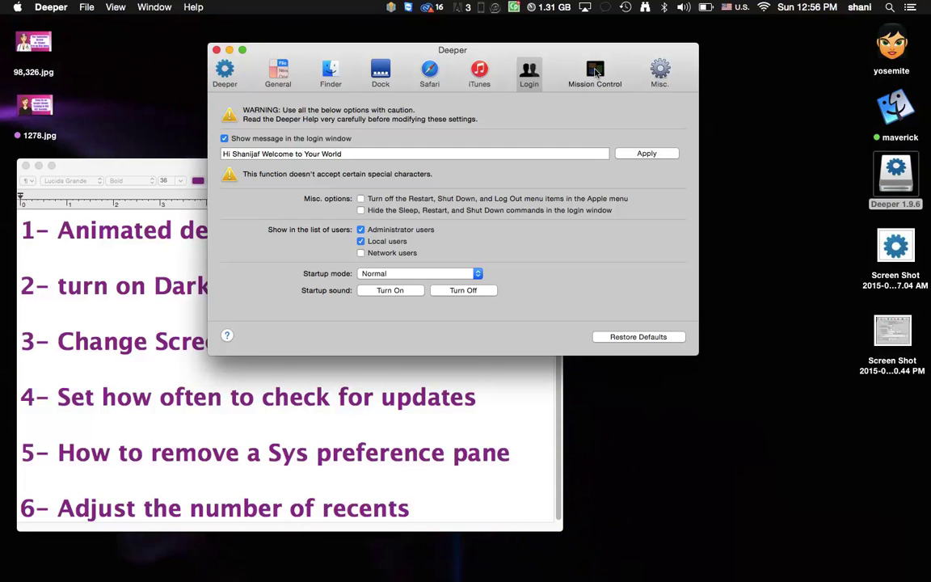
{"action": "left_click", "coordinate": [595, 73]}
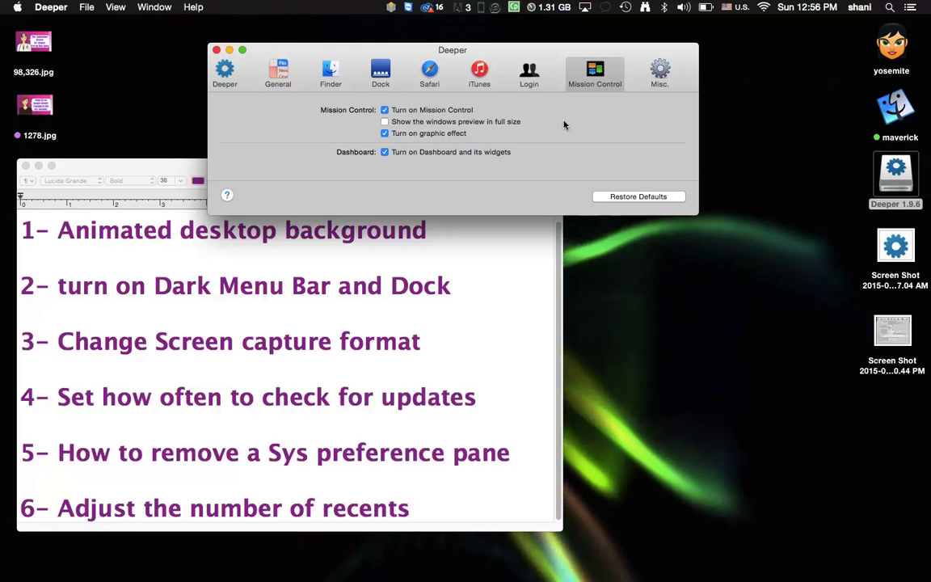
{"action": "left_click", "coordinate": [661, 73]}
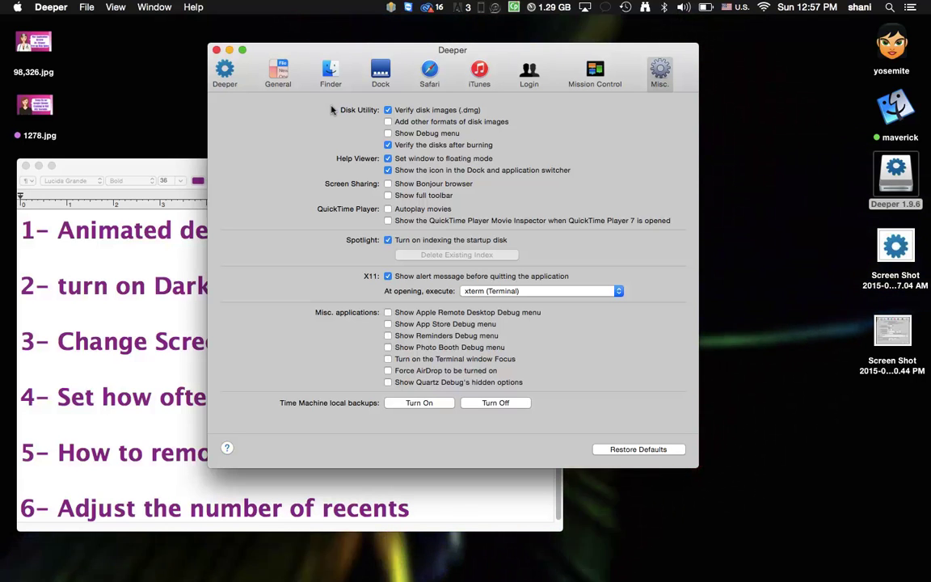
Step: Go back to Deeper's General settings, showing daily update checks and 20 recent items
{"action": "left_click", "coordinate": [227, 71]}
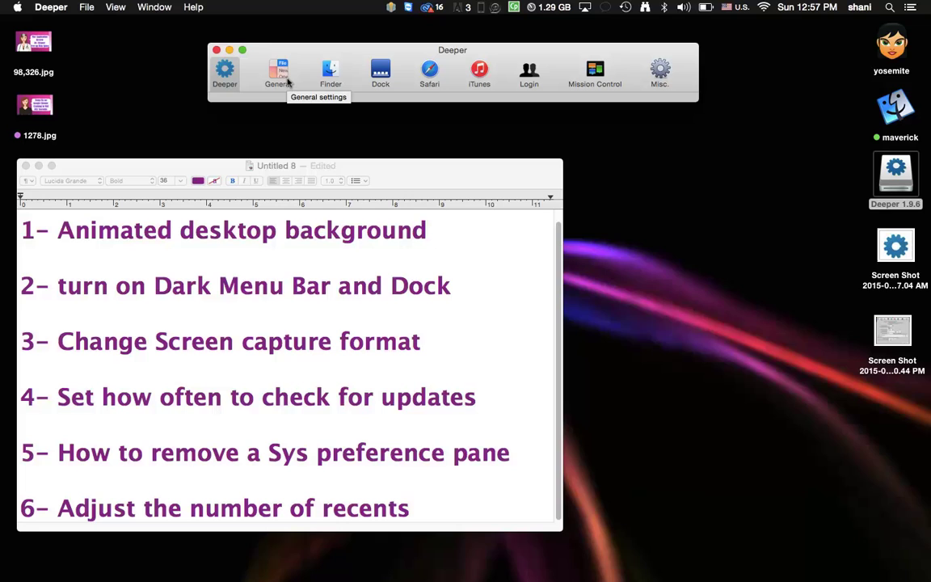
{"action": "left_click", "coordinate": [289, 81]}
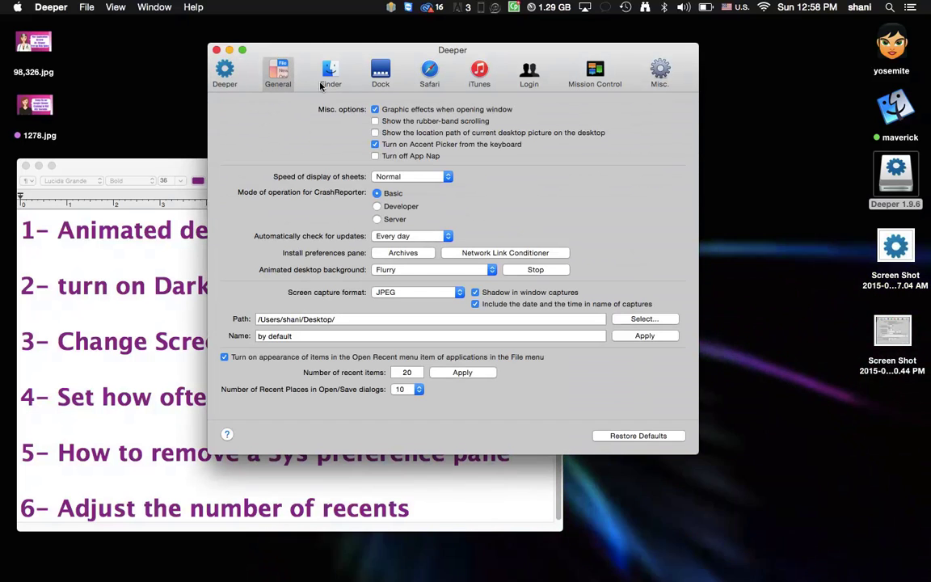